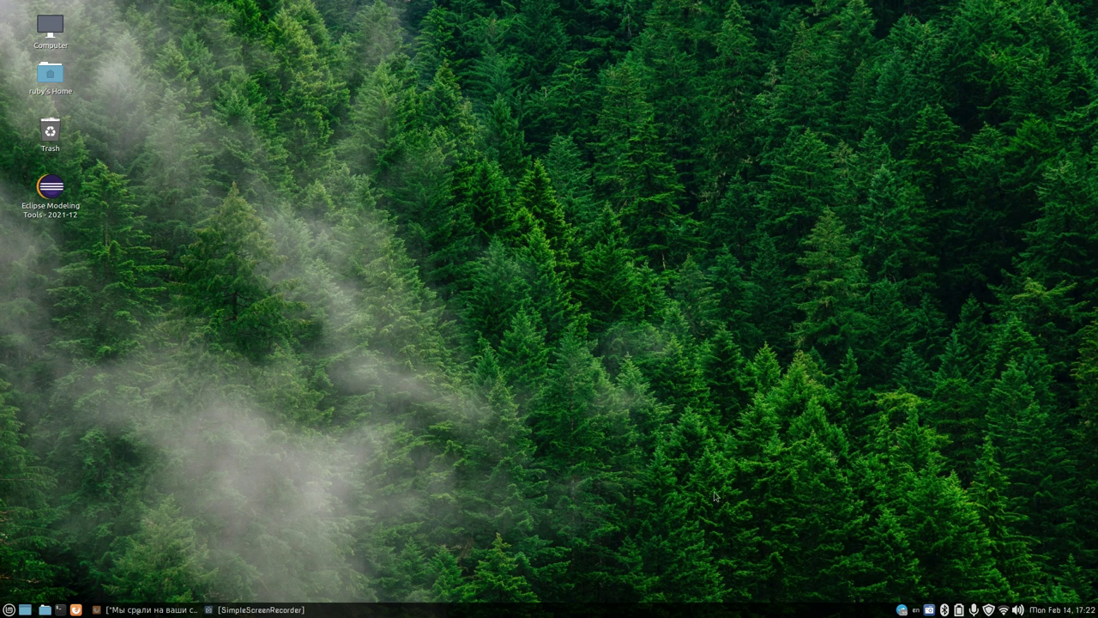
Open Firefox and search the web for "blender 3d".
mouse_move(195, 612)
click(75, 609)
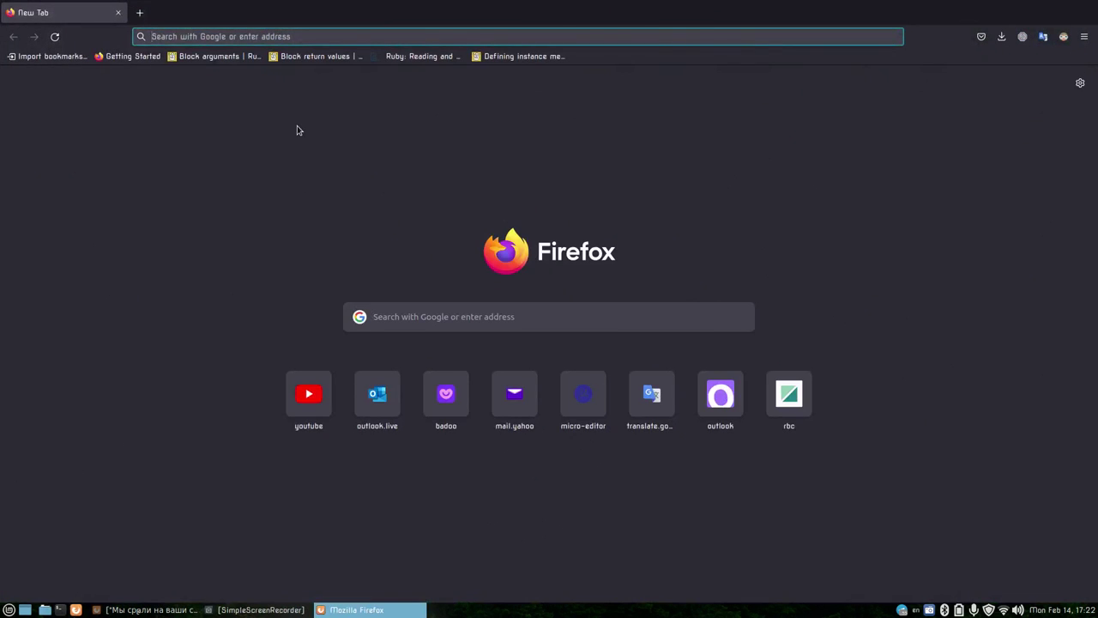
text(belnde)
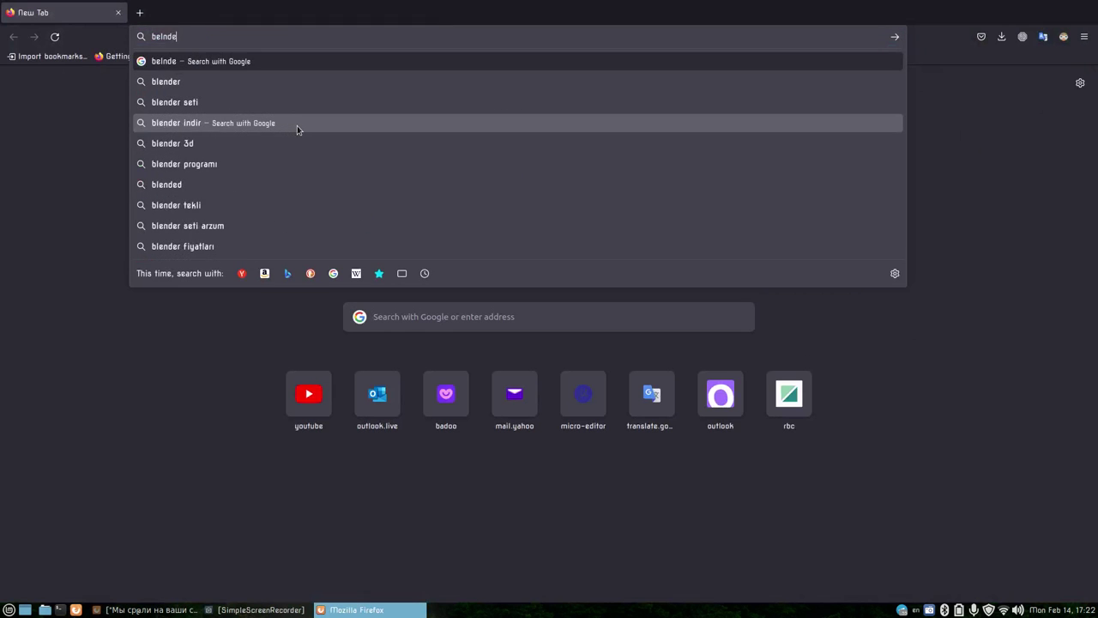
key(BackSpace)
key(BackSpace)
key(BackSpace)
text(lender)
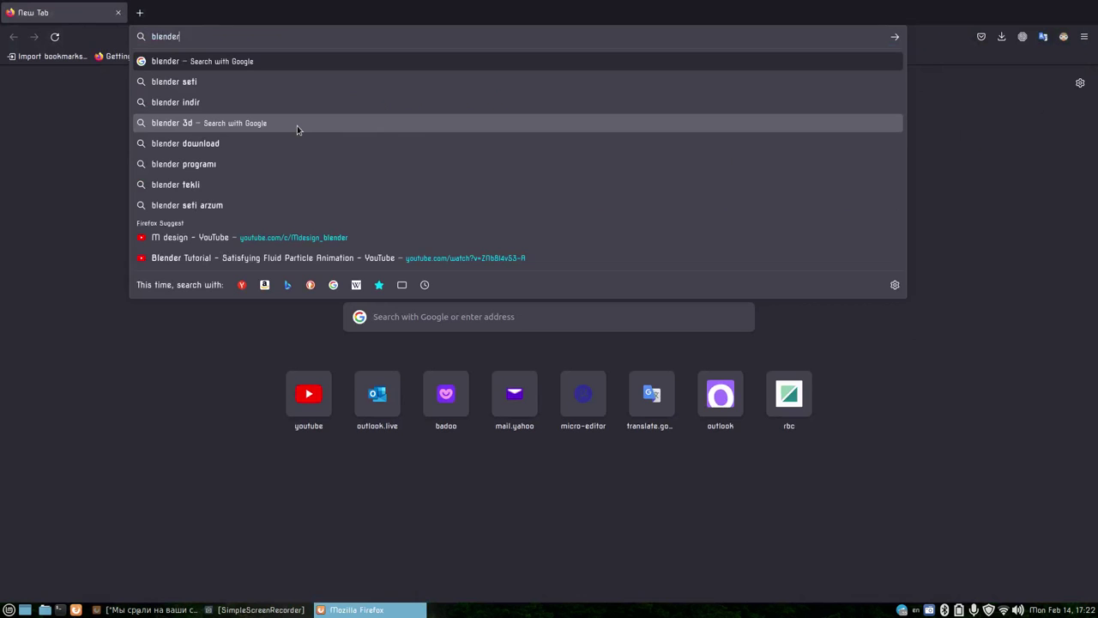
text( 3d)
key(Return)
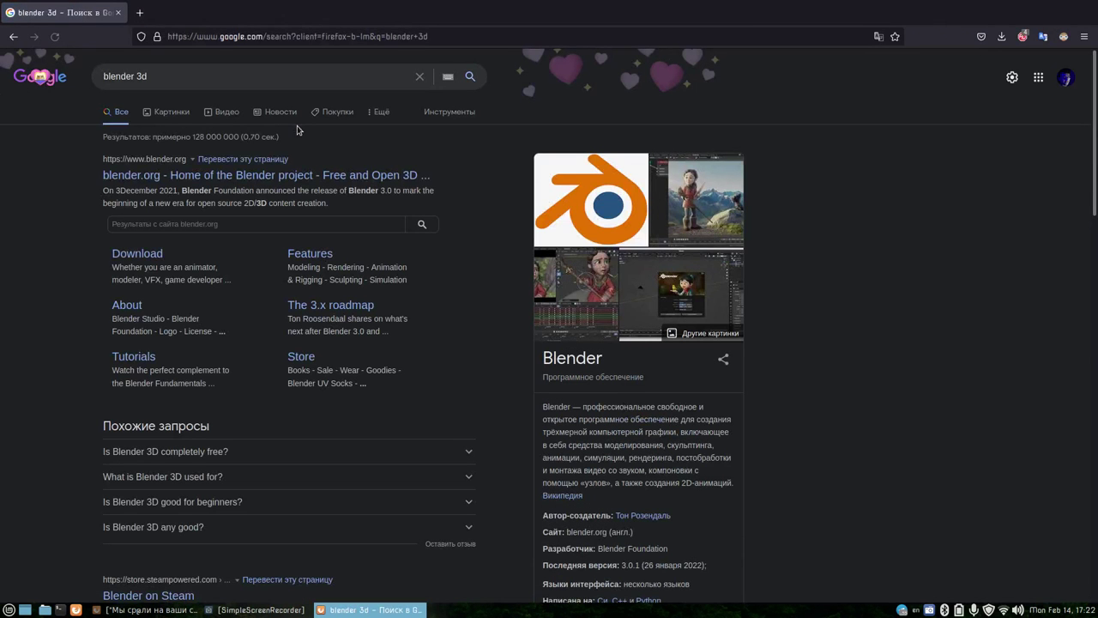
Go to the blender.org website and open its daily builds page from the download section.
click(186, 176)
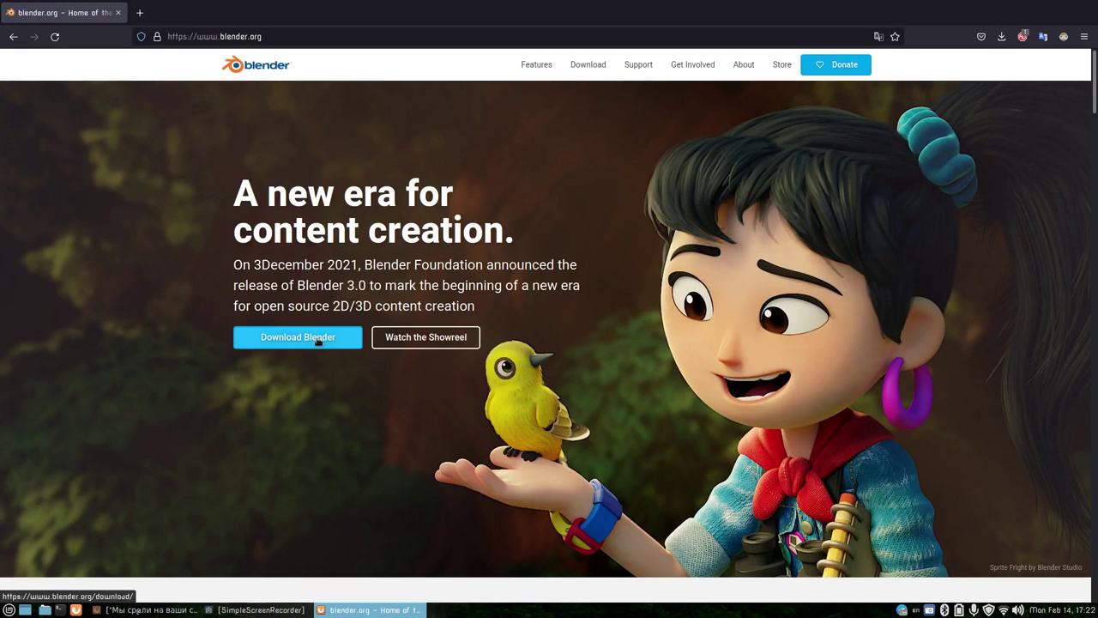
click(317, 340)
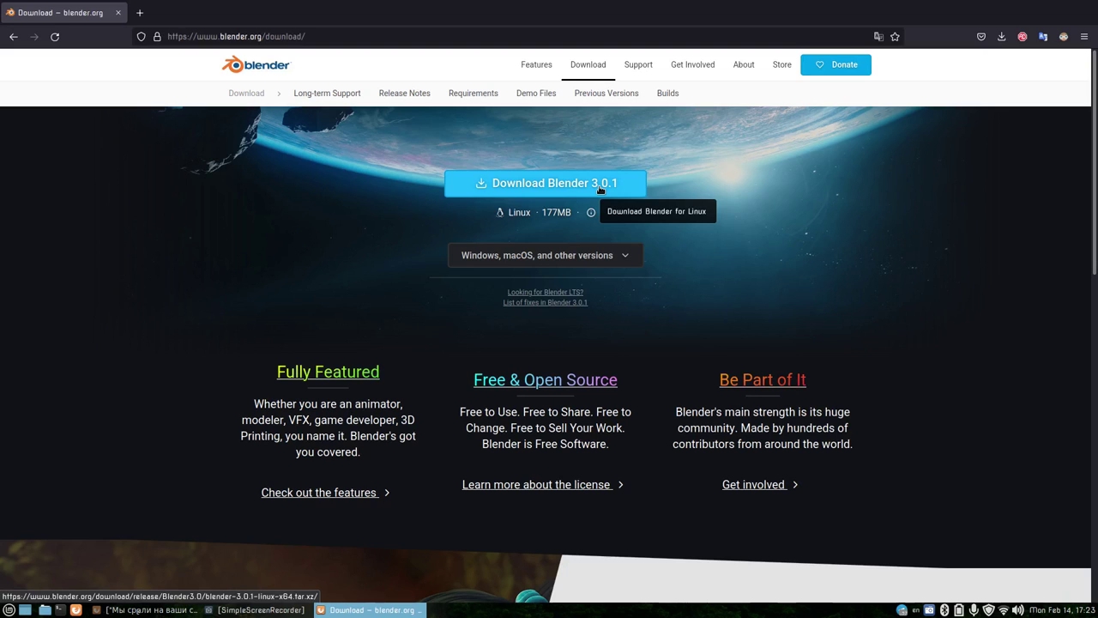
click(670, 93)
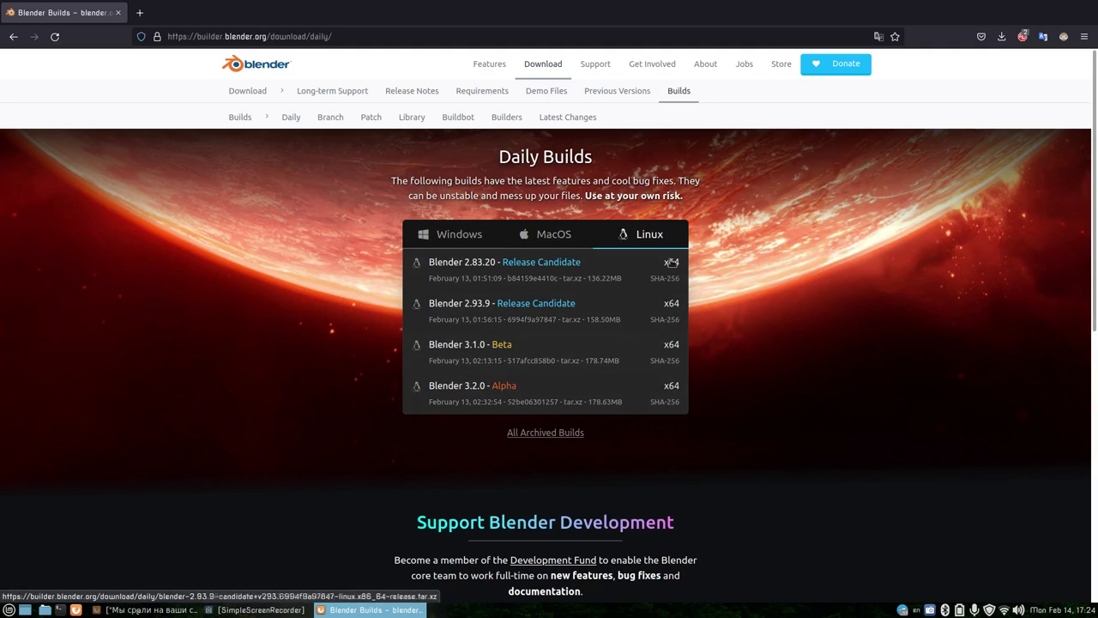
Download the Blender 3.1.0 Beta daily build for Linux x64, saving the archive to disk.
click(468, 347)
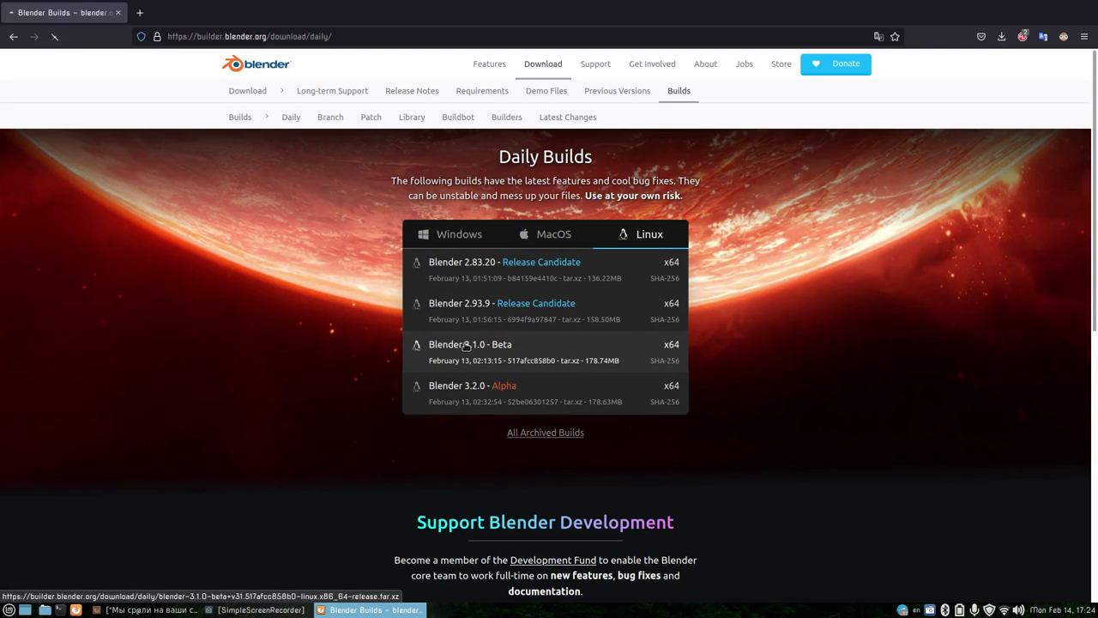
click(465, 324)
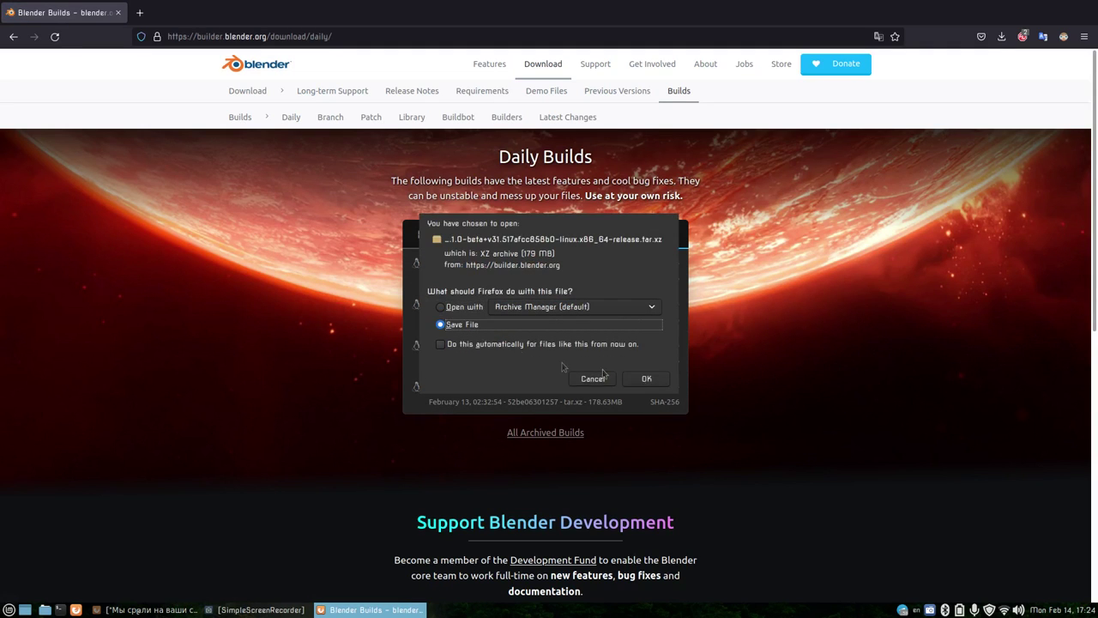
click(647, 379)
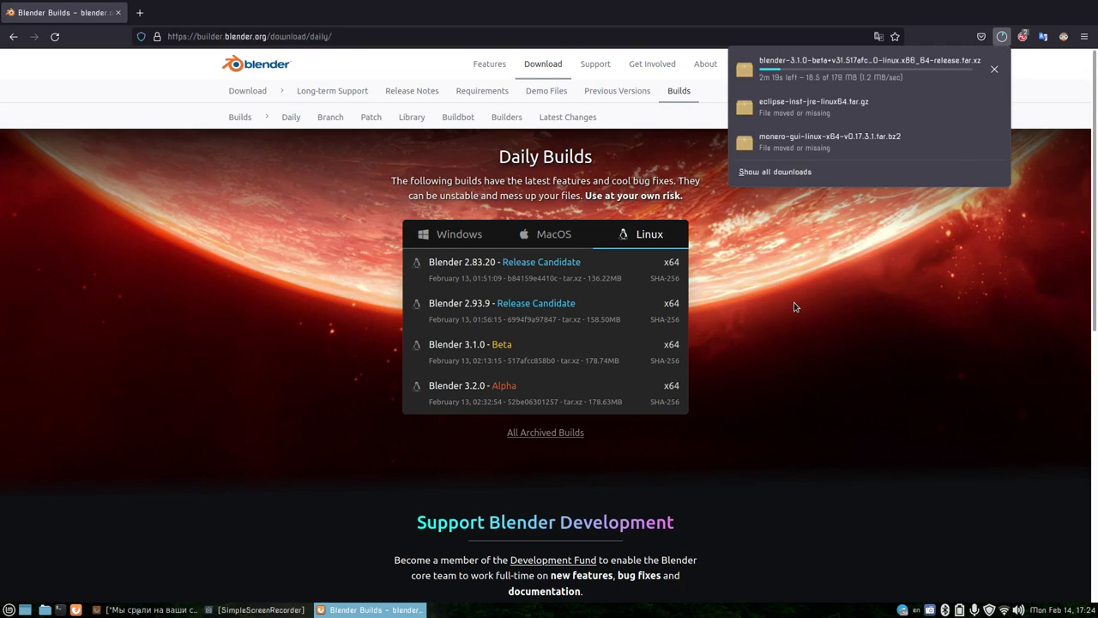
key(ctrl+alt+t)
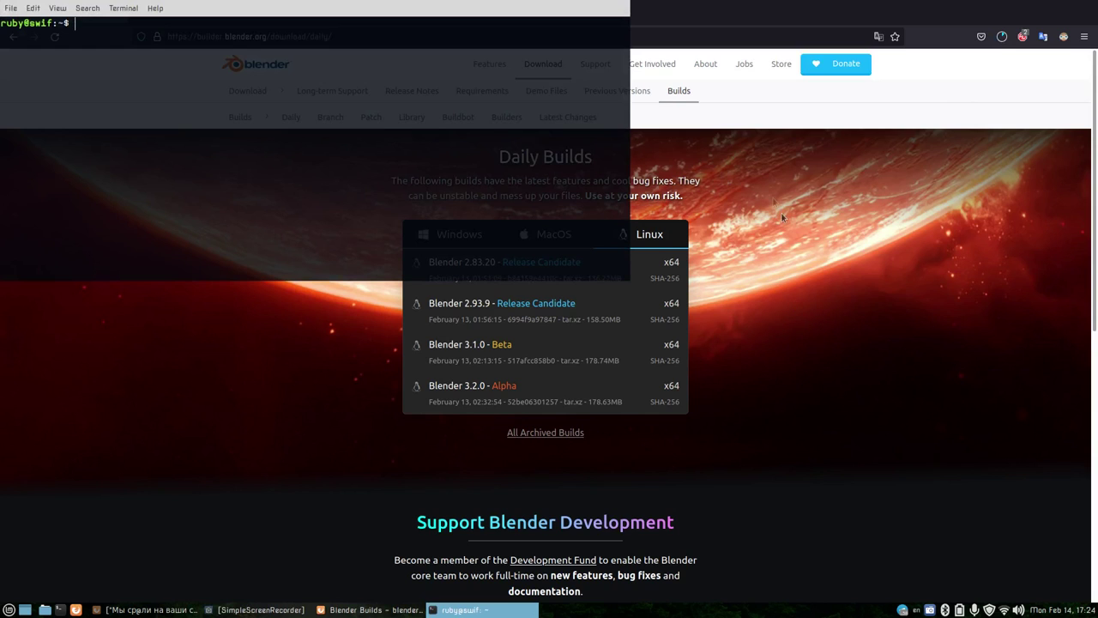
drag(337, 6, 423, 59)
text(su)
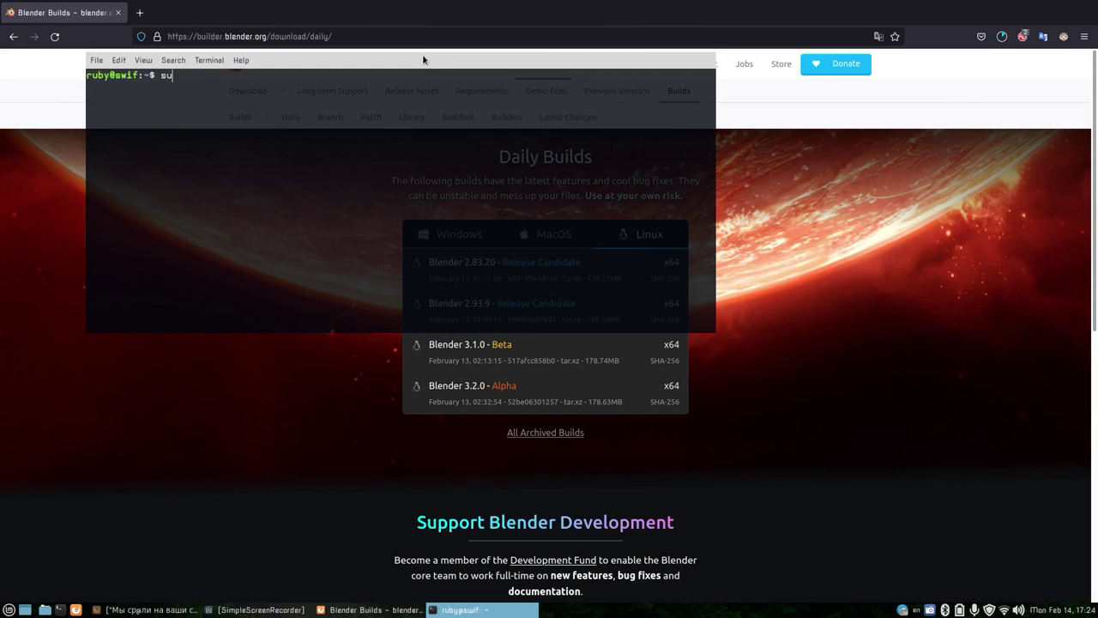
text(do apti)
key(BackSpace)
key(BackSpace)
text(itude install blender)
key(BackSpace)
key(BackSpace)
key(BackSpace)
key(BackSpace)
key(BackSpace)
key(BackSpace)
key(BackSpace)
key(BackSpace)
key(BackSpace)
key(BackSpace)
key(BackSpace)
key(BackSpace)
key(BackSpace)
key(BackSpace)
key(BackSpace)
key(BackSpace)
key(BackSpace)
key(BackSpace)
key(BackSpace)
key(BackSpace)
key(BackSpace)
key(BackSpace)
key(BackSpace)
key(BackSpace)
key(BackSpace)
key(BackSpace)
key(ctrl+d)
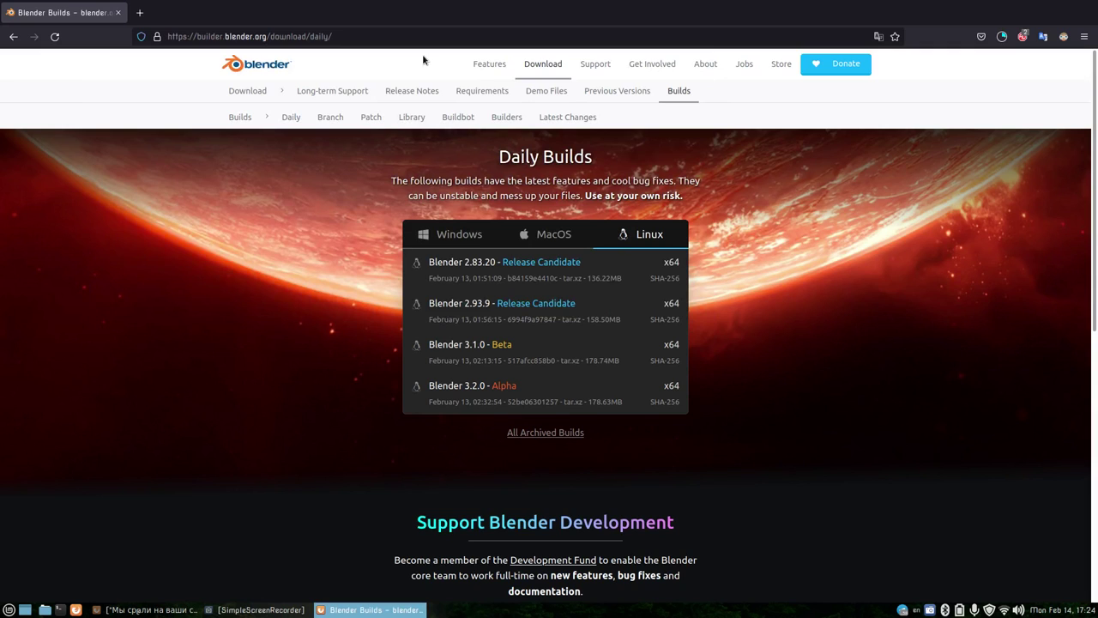
click(1002, 36)
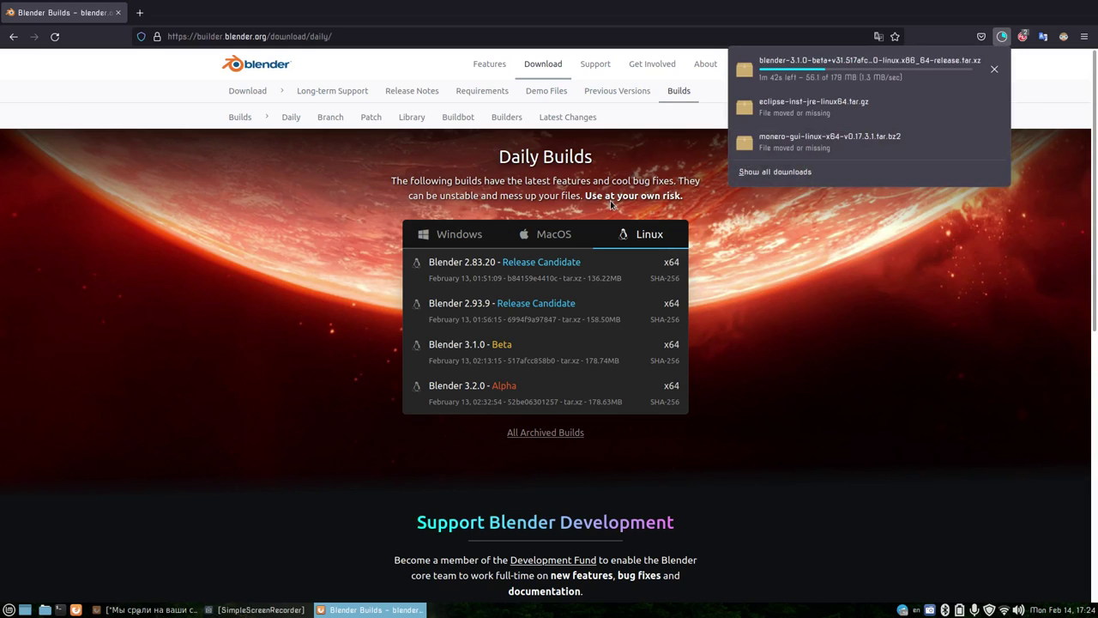
click(9, 596)
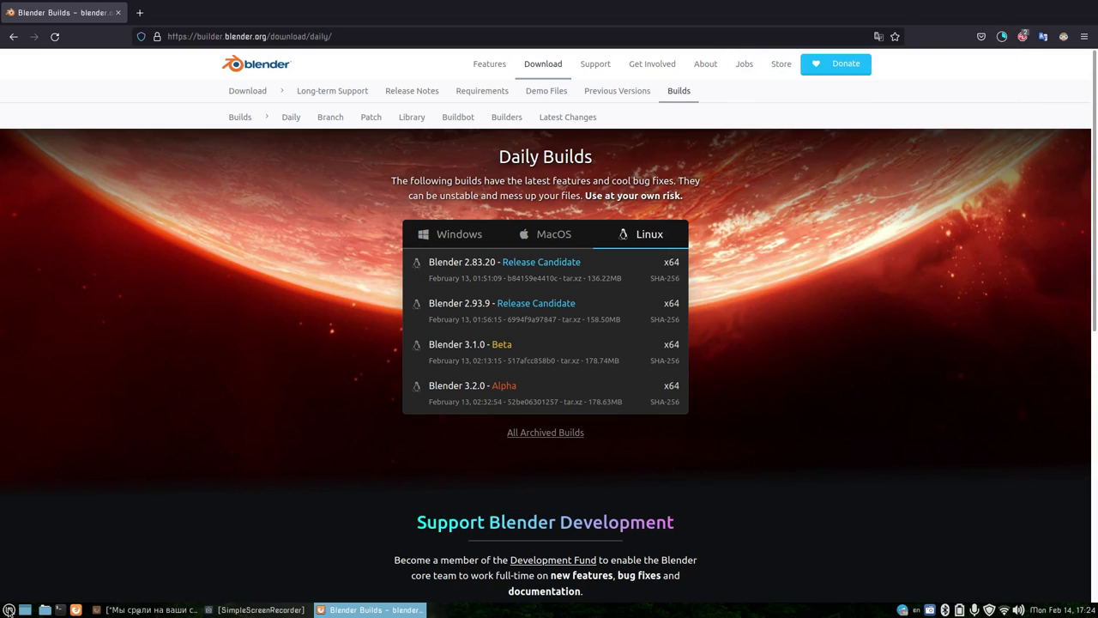
click(8, 608)
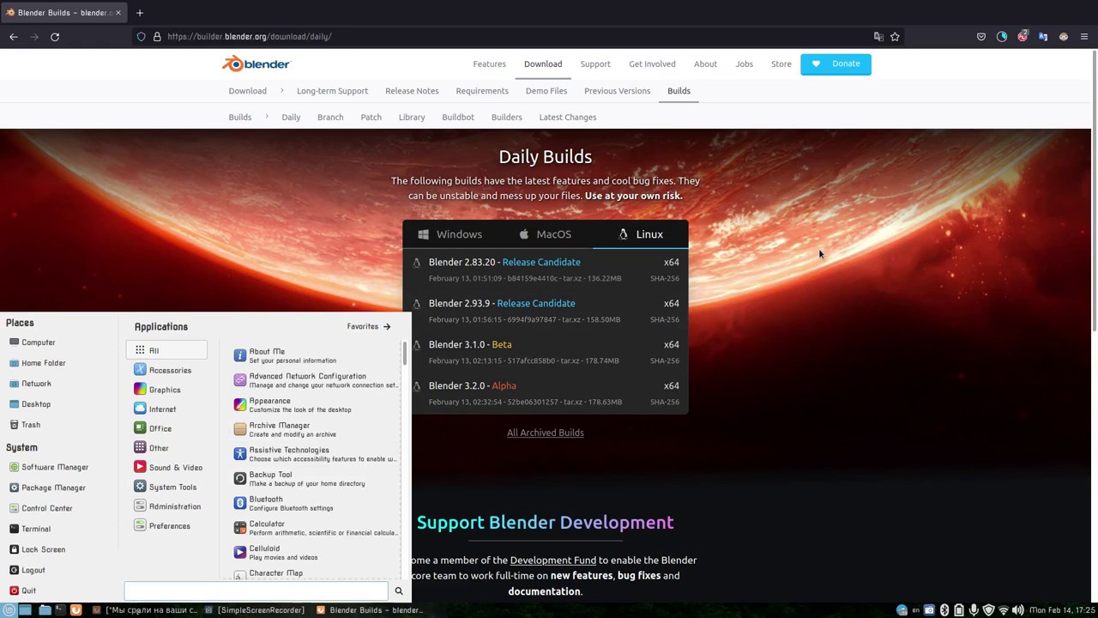
click(800, 297)
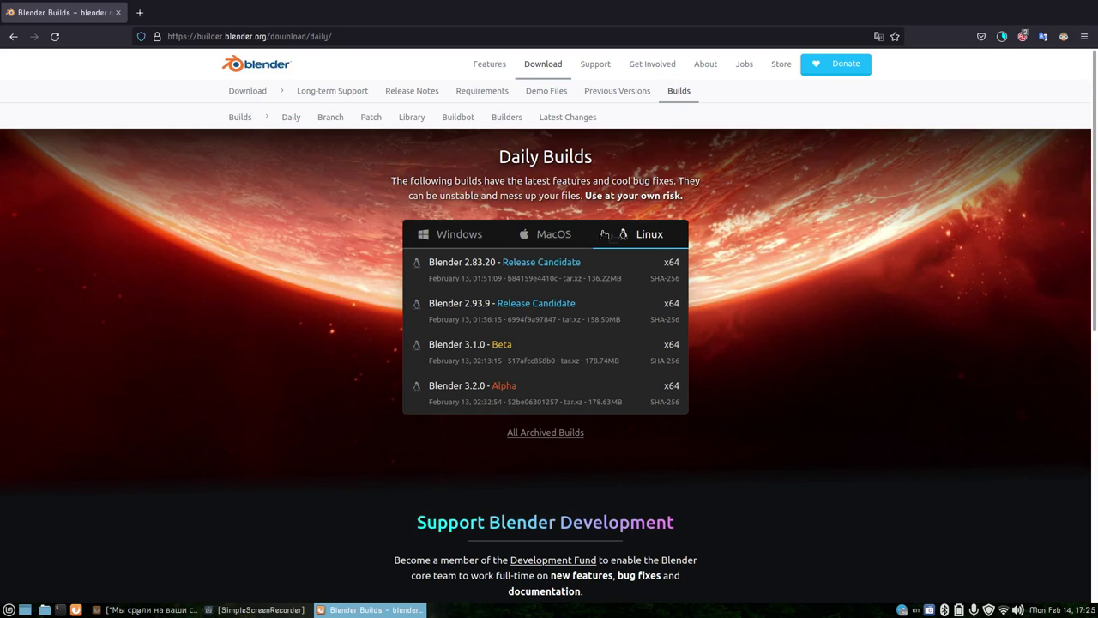
Quit the background application running in the system tray.
right_click(904, 609)
click(920, 597)
Show the downloaded Blender 3.1.0 beta archive in its folder and extract it there.
click(1001, 40)
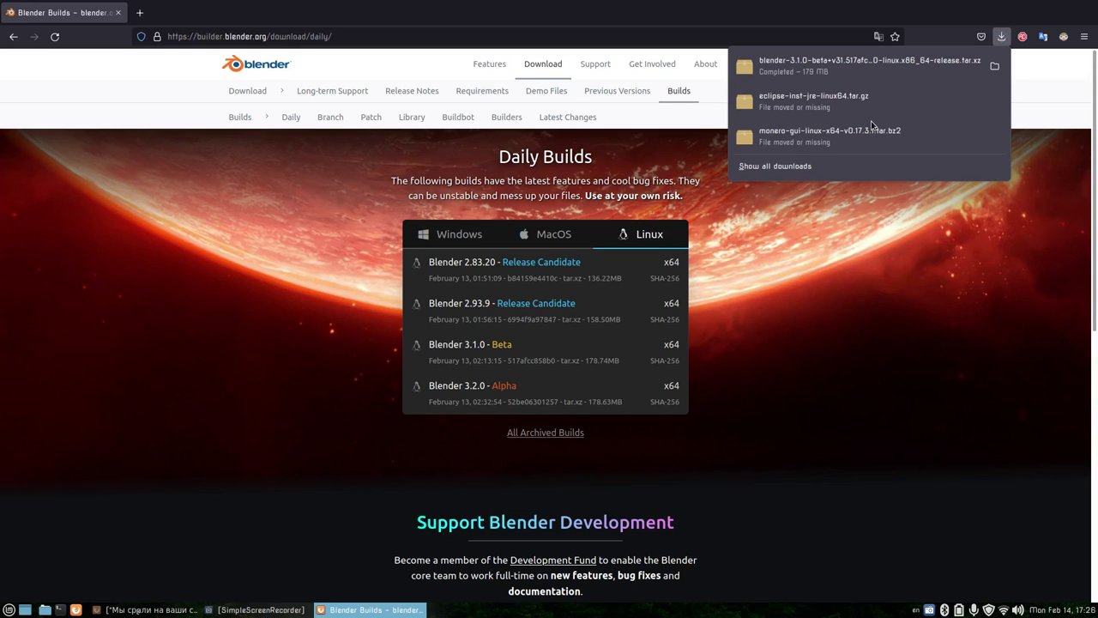
click(994, 67)
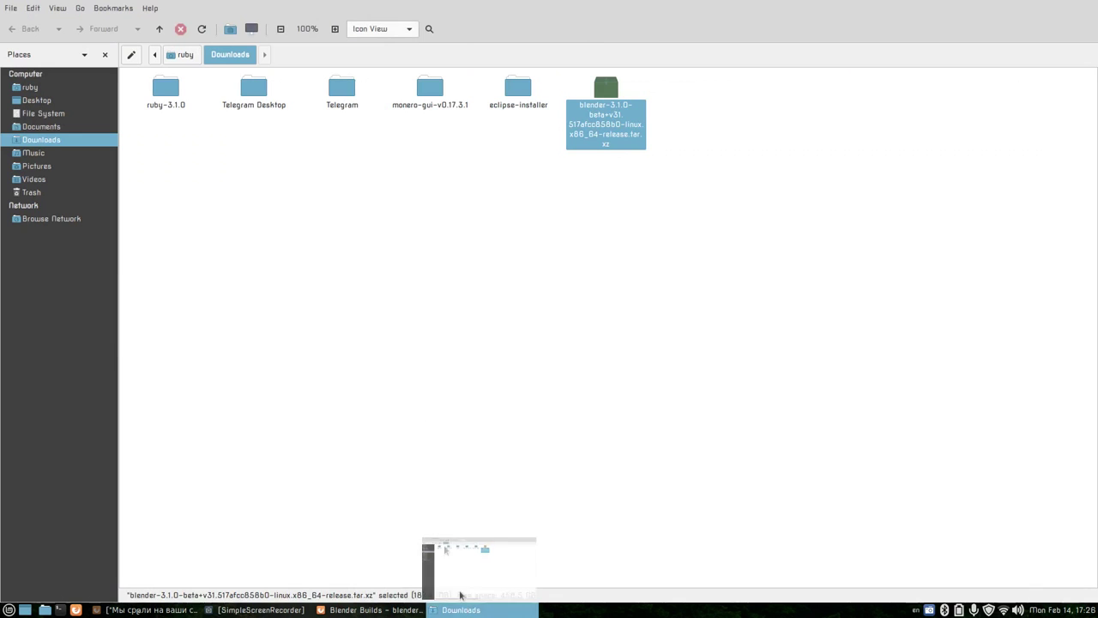
right_click(607, 103)
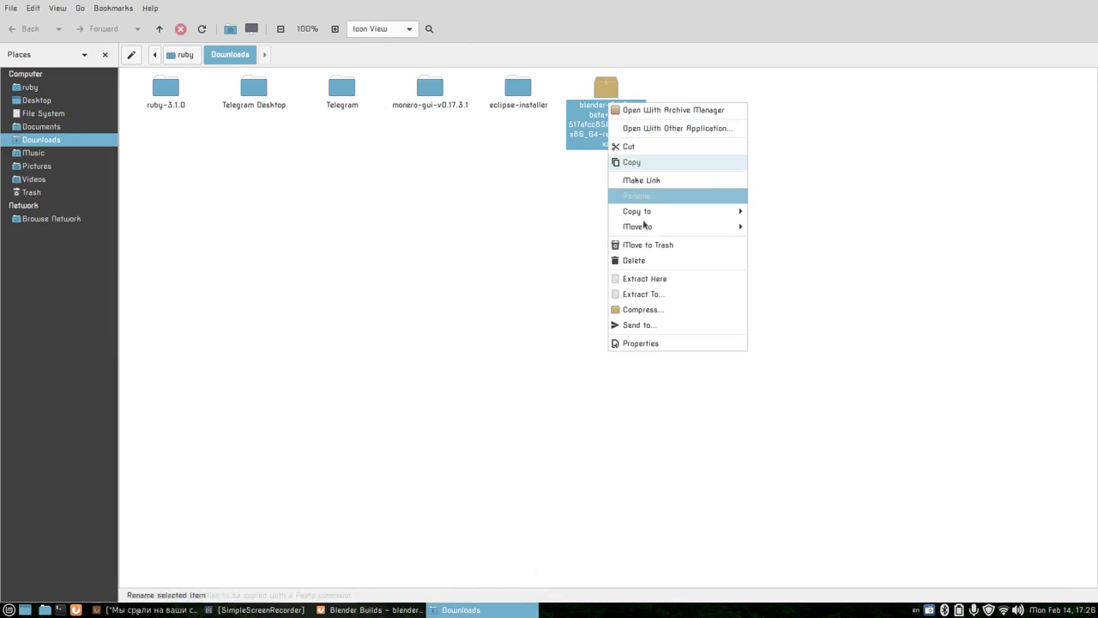
click(666, 277)
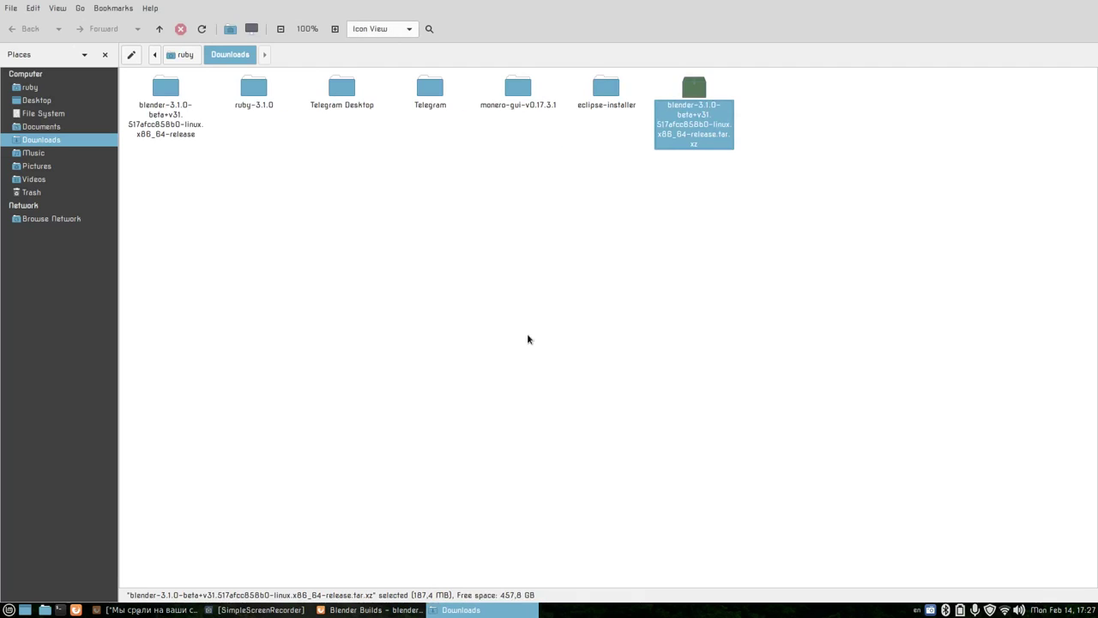
Delete the Blender 3.1.0 beta .tar.xz archive from Downloads, keeping the extracted folder.
click(527, 334)
click(691, 120)
click(174, 111)
click(708, 111)
key(Delete)
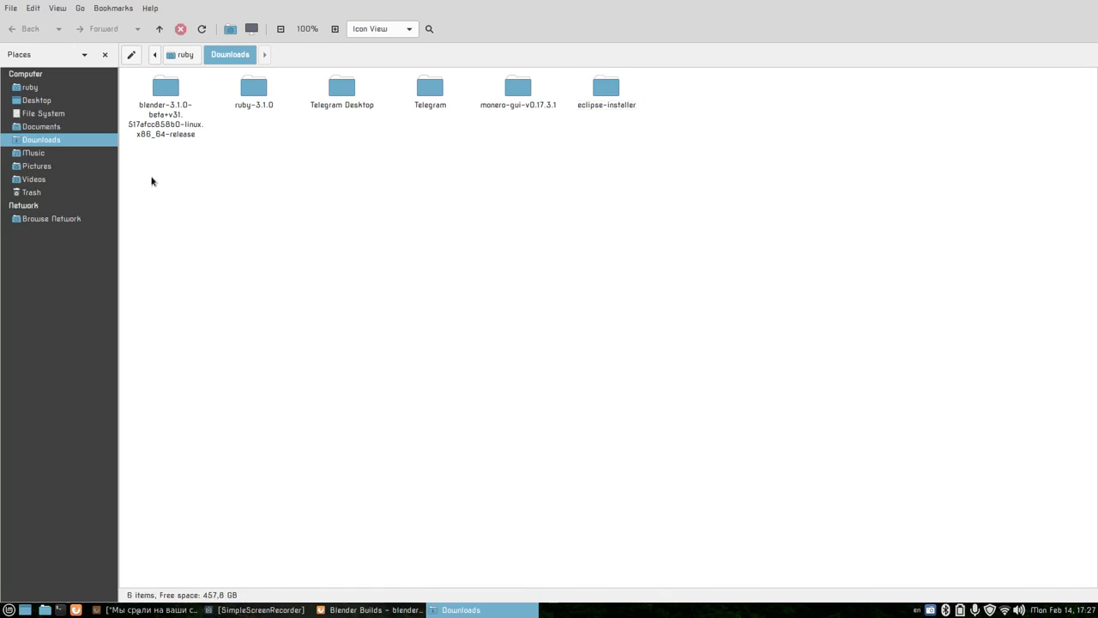
Open the extracted Blender 3.1.0 beta folder and pick out the blender executable in it.
double_click(165, 93)
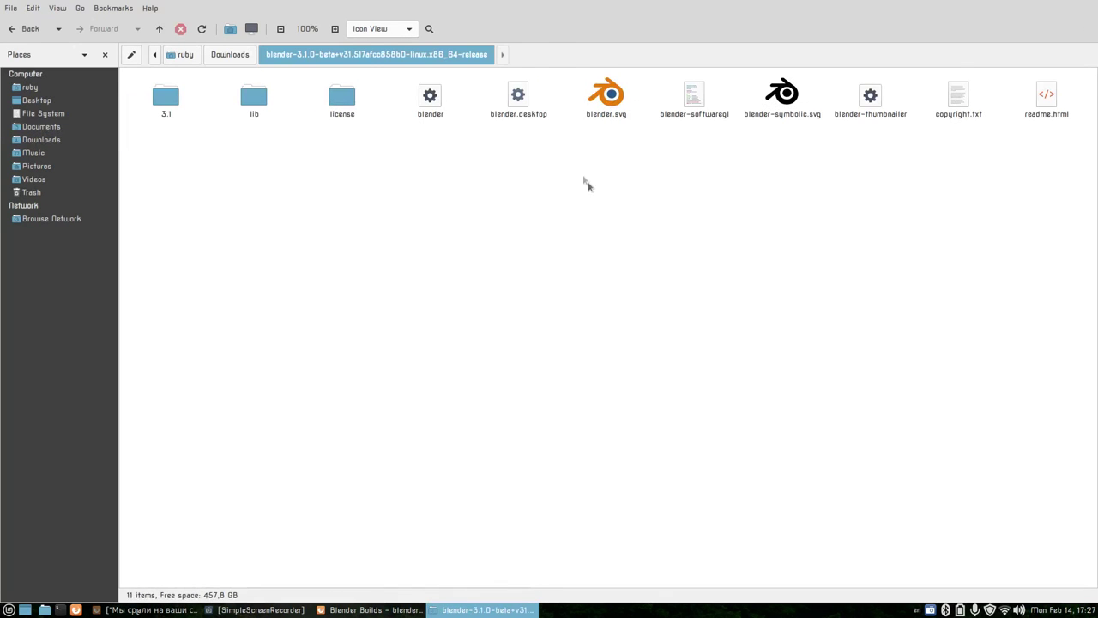
double_click(429, 96)
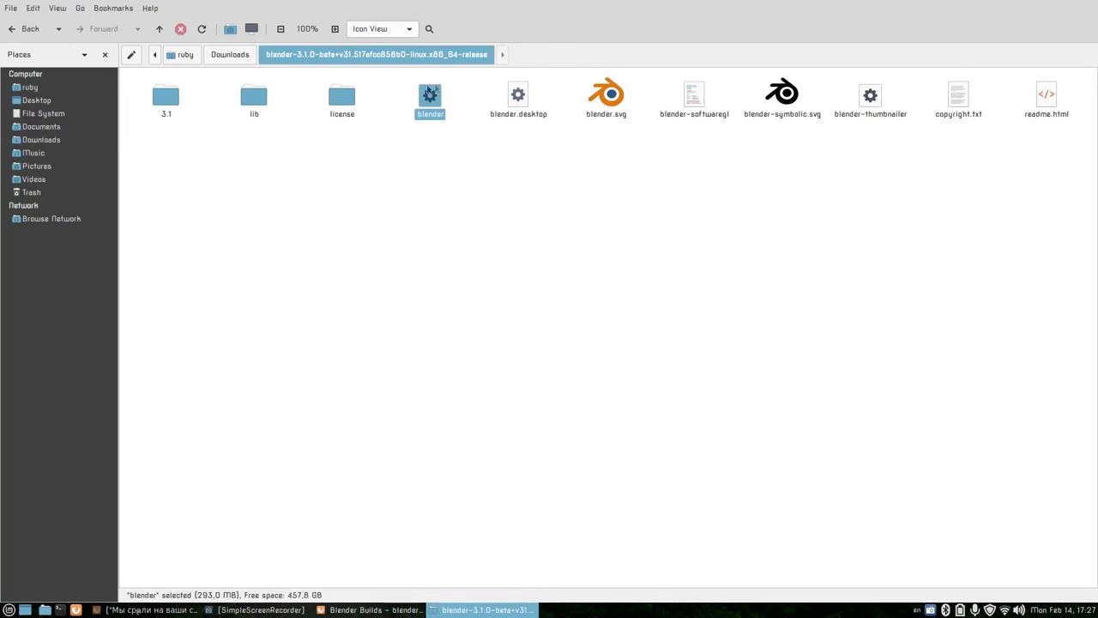
click(635, 208)
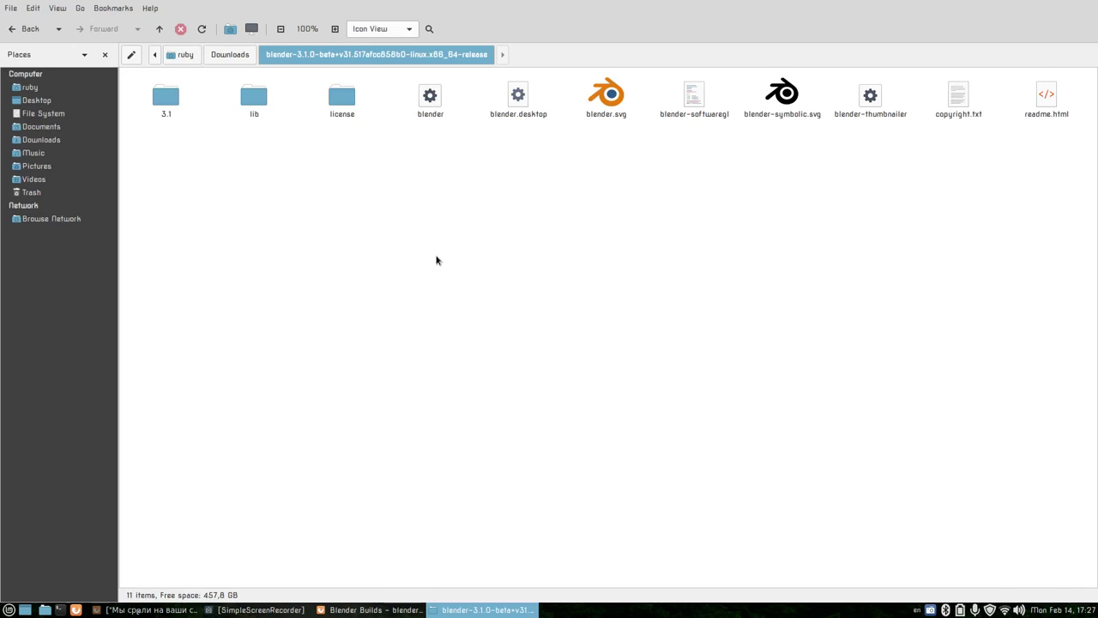
Find and open the Main Menu editor, and show the items of the Graphics category.
key(super)
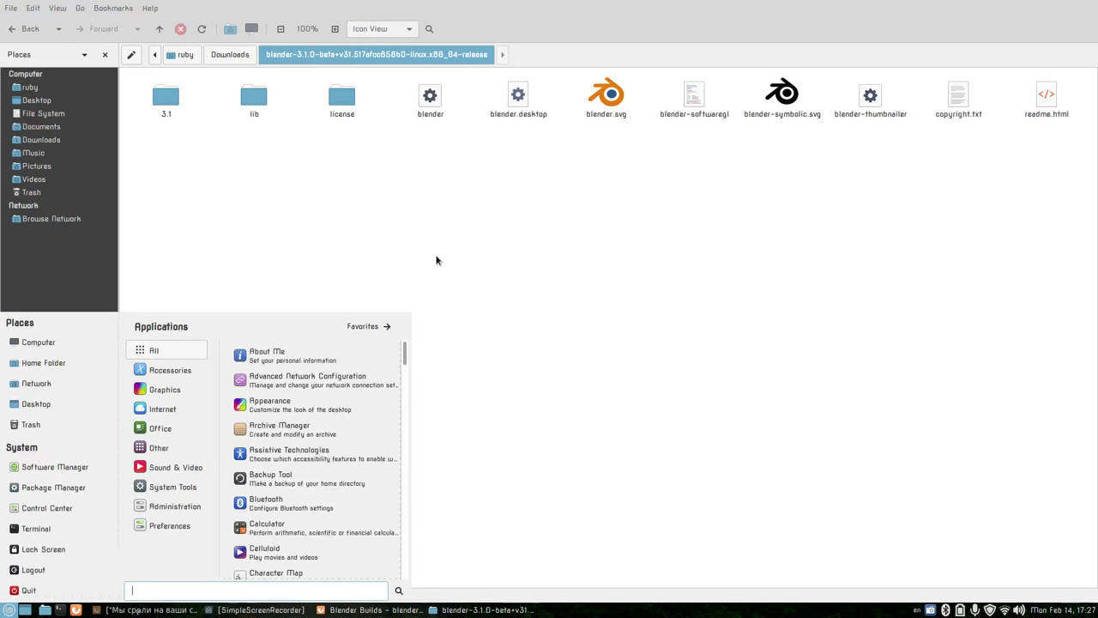
text(men)
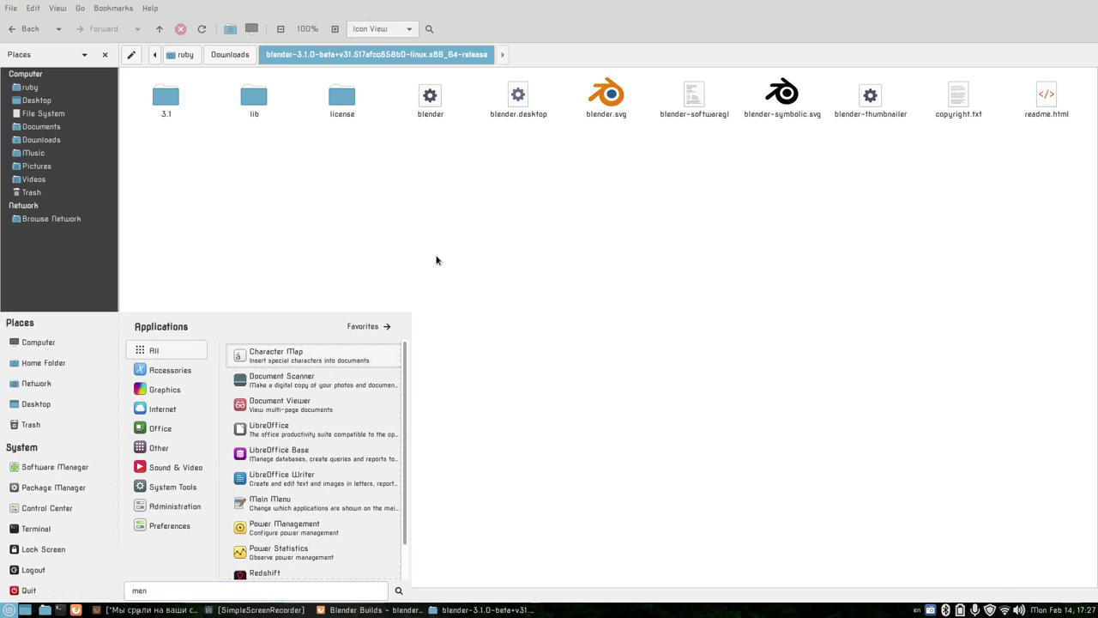
key(Return)
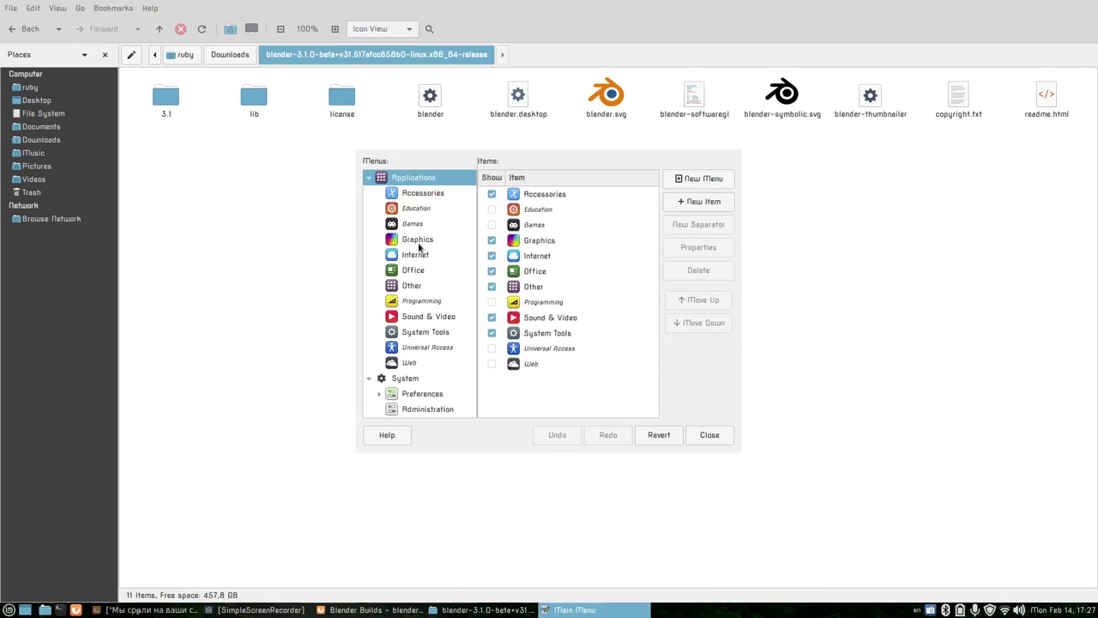
click(419, 243)
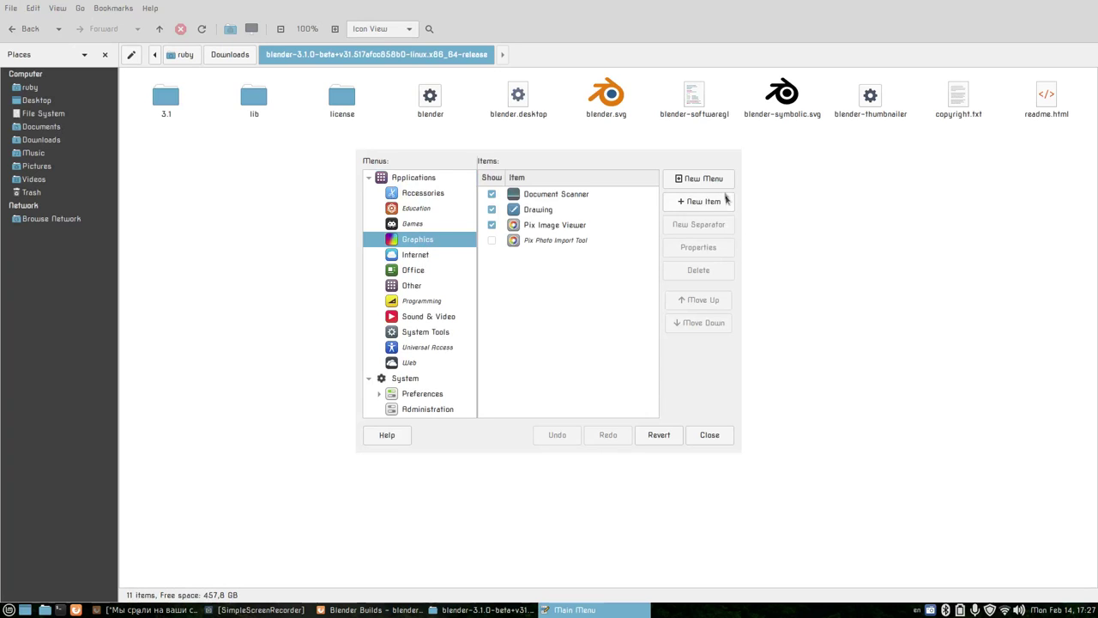
click(699, 202)
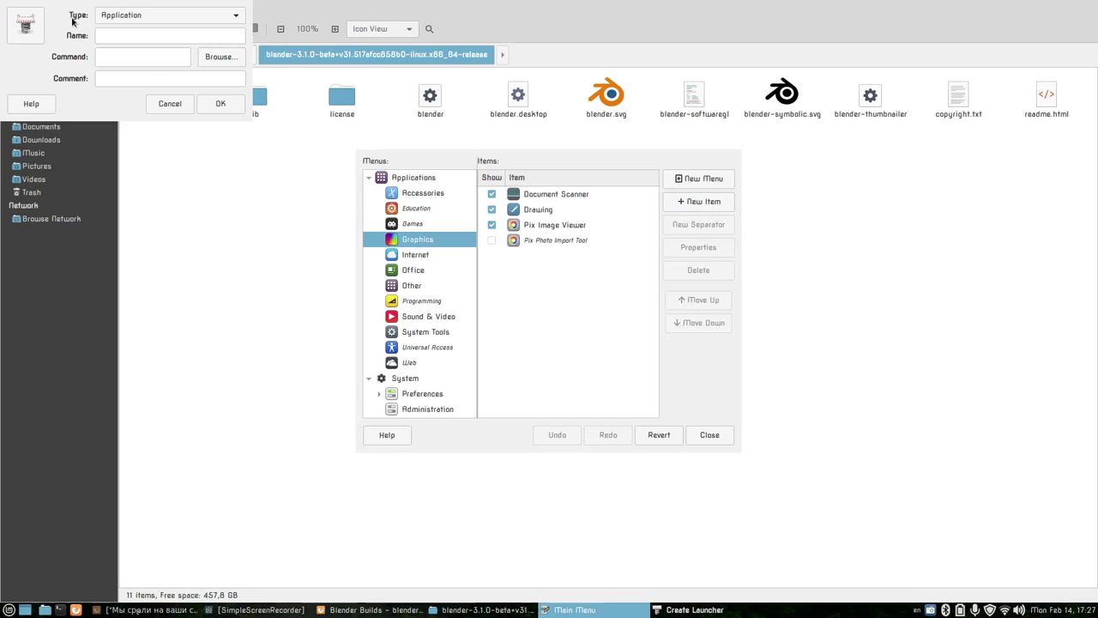
click(161, 106)
click(719, 179)
click(109, 60)
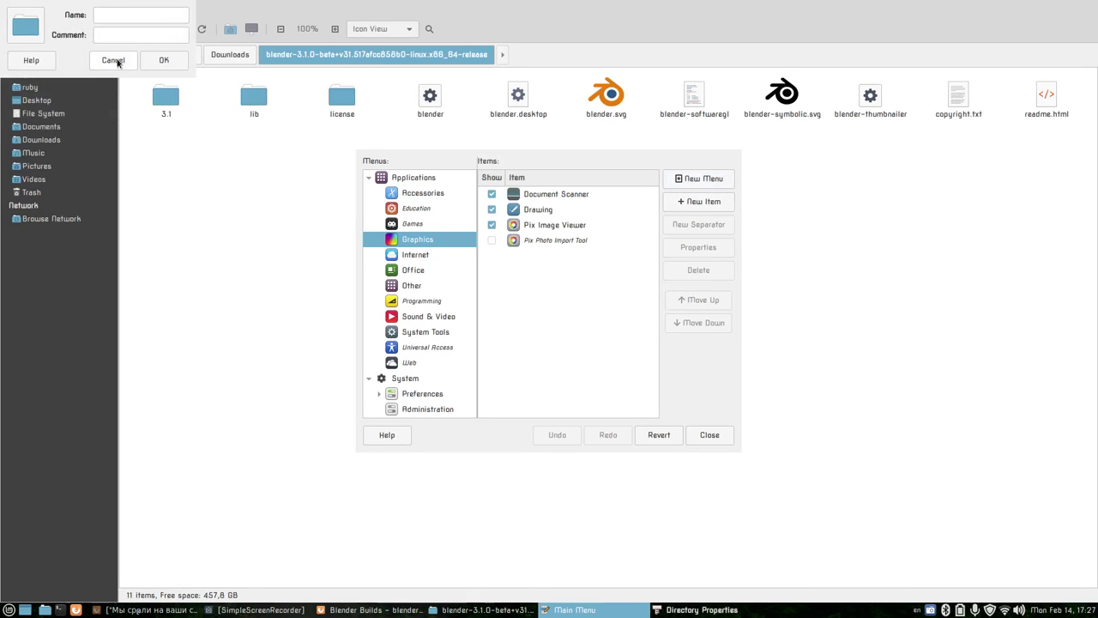
Start a new Application launcher in the Graphics category and name it "Blender 3.1 Beta".
click(704, 201)
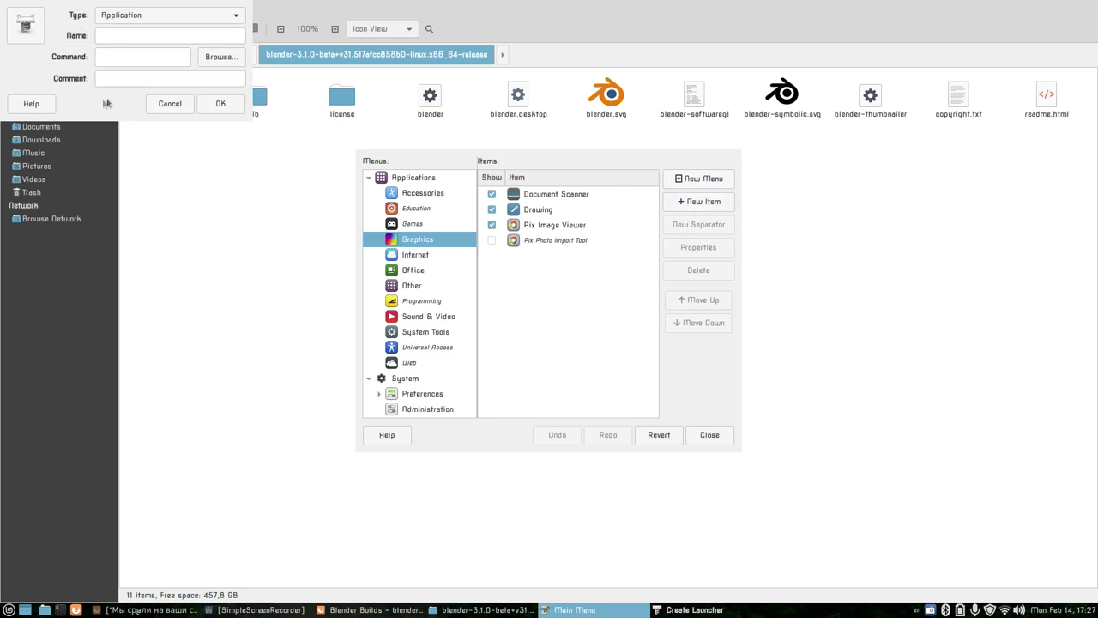
drag(548, 302, 567, 312)
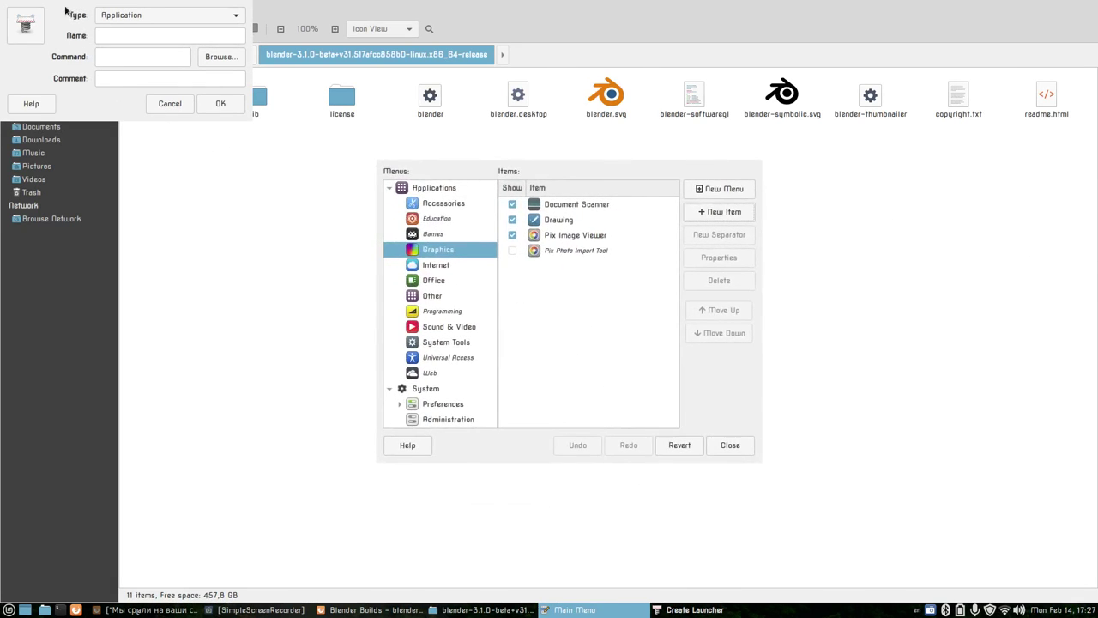
click(133, 15)
click(131, 16)
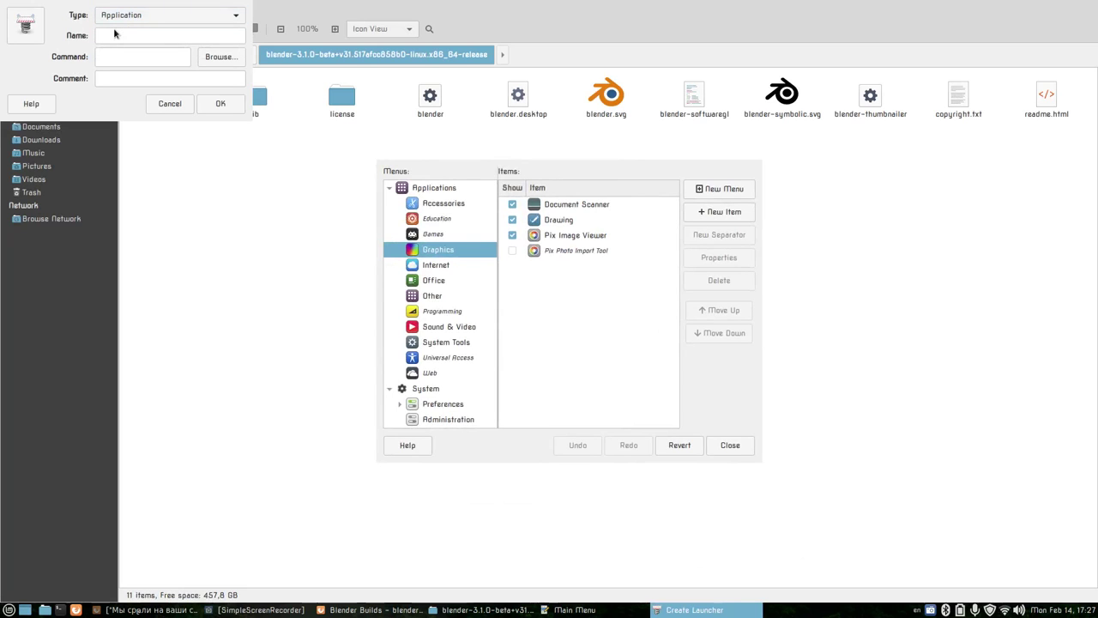
click(107, 37)
text(Blender 3.1 Beta)
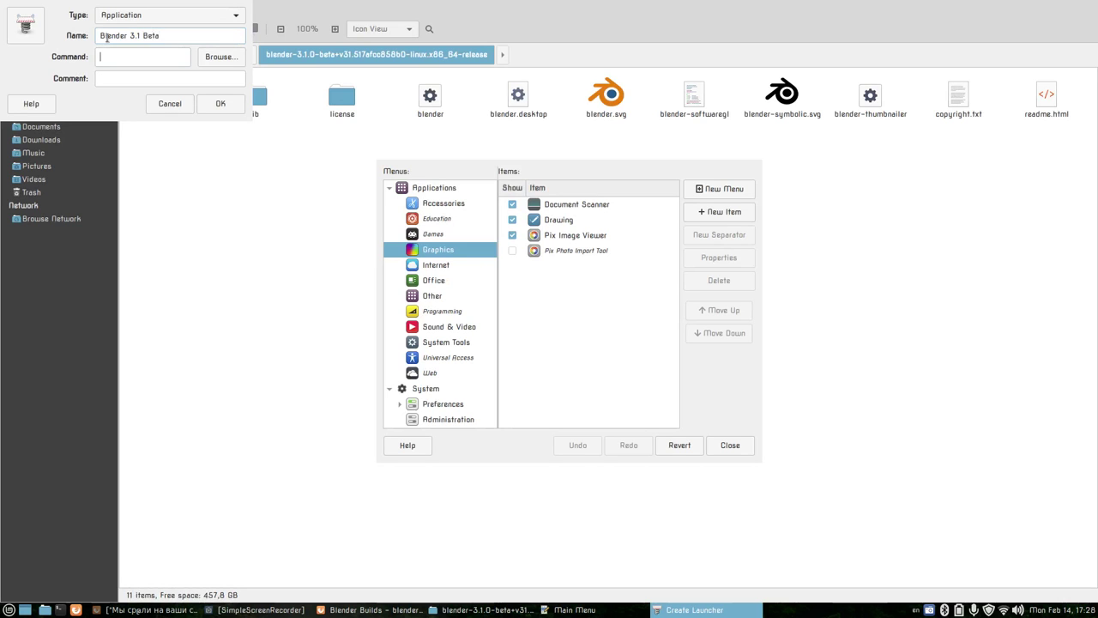
Set the launcher's command to the blender executable inside the extracted Blender 3.1.0 beta folder in Downloads.
click(238, 57)
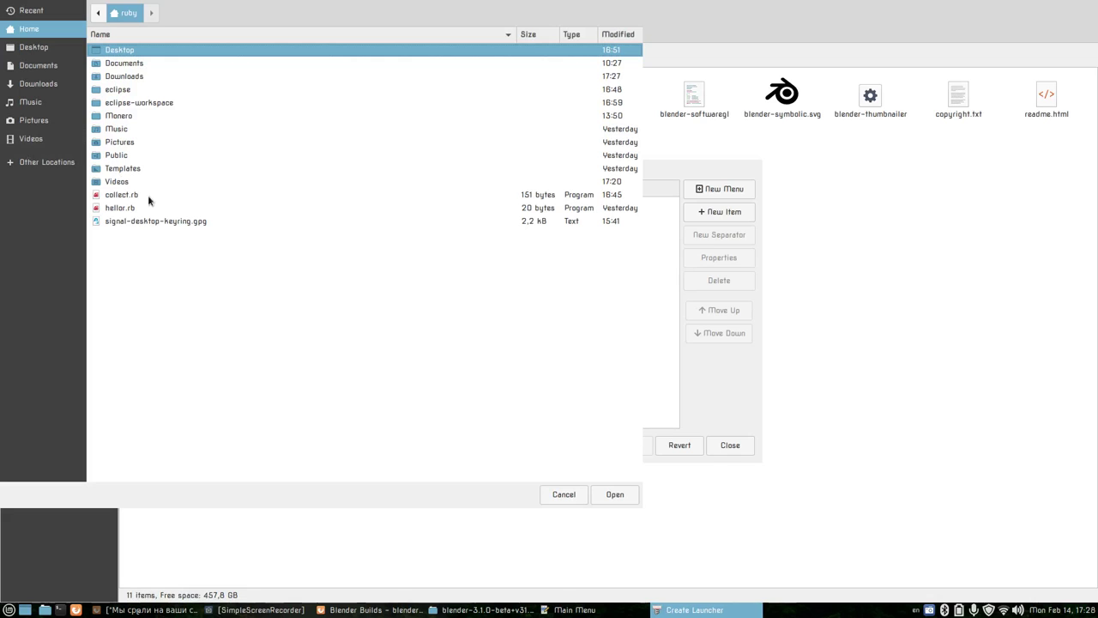
double_click(123, 78)
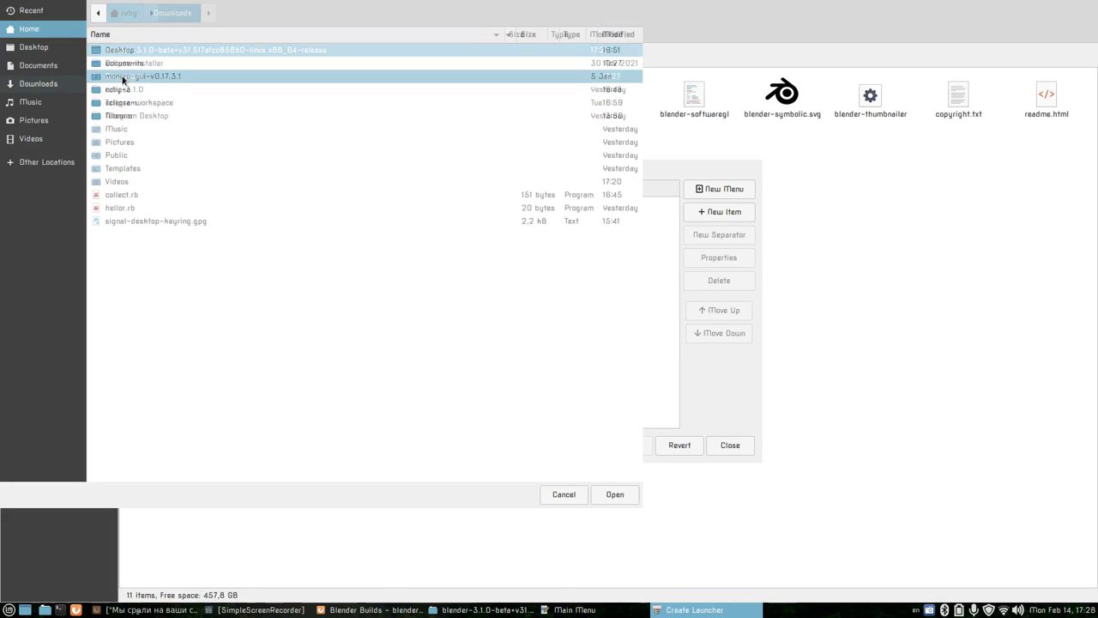
double_click(139, 54)
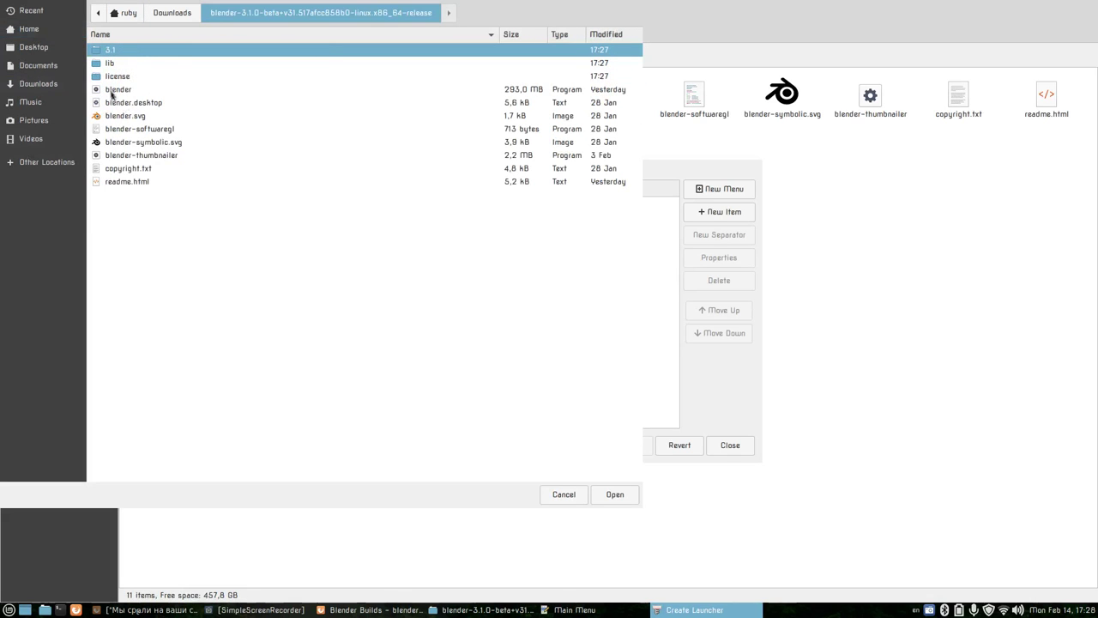
click(113, 91)
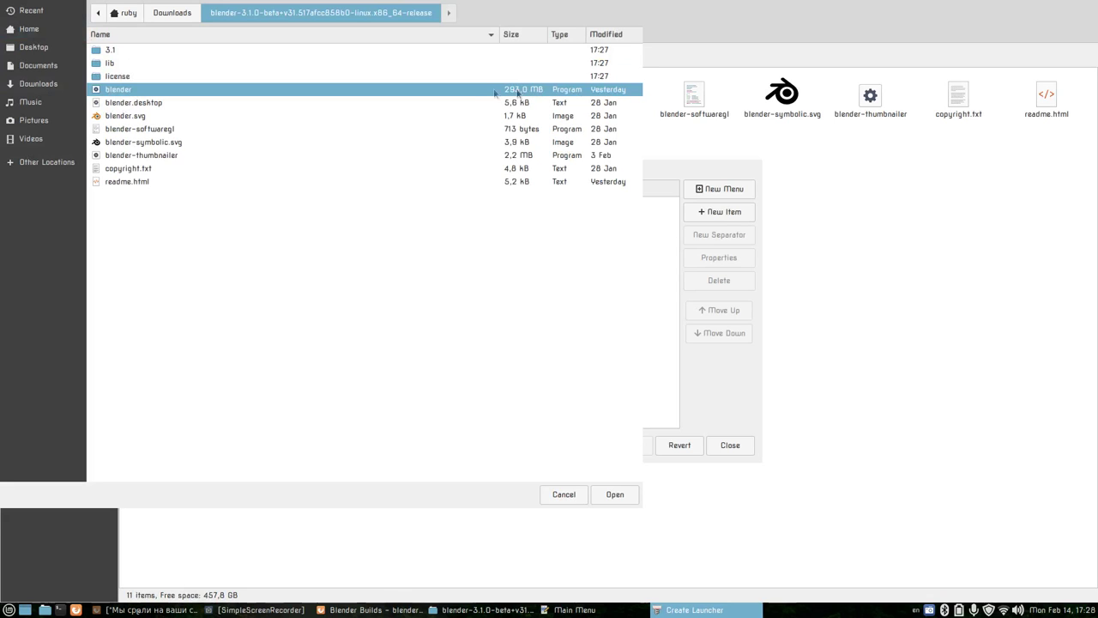
click(618, 494)
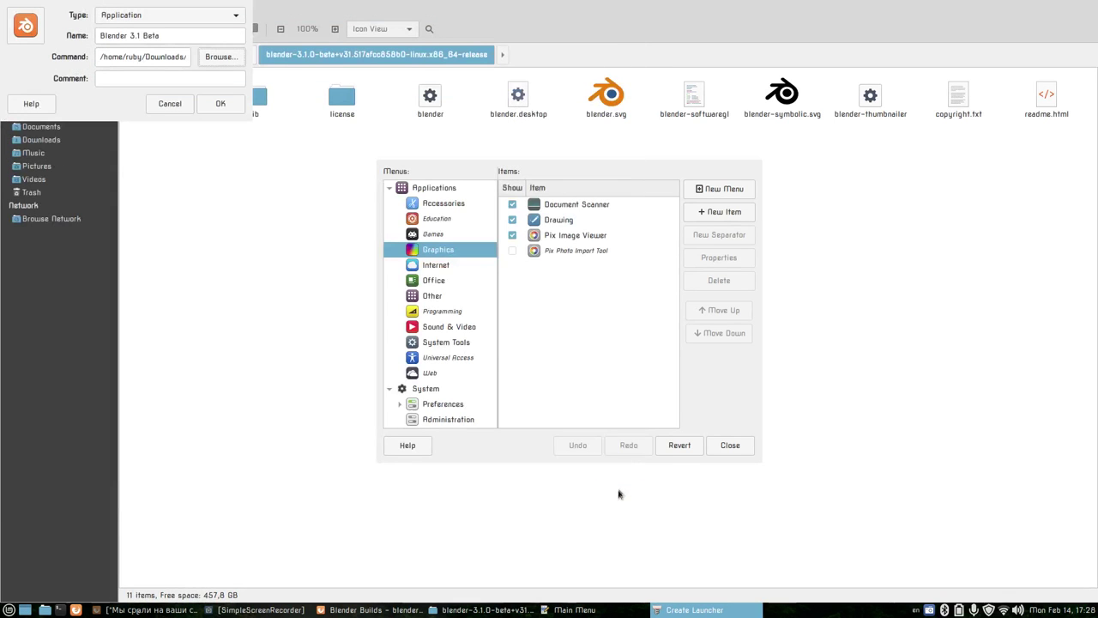
Use blender.svg from the extracted Blender folder as the launcher's icon, save the launcher and close the menu editor.
click(26, 25)
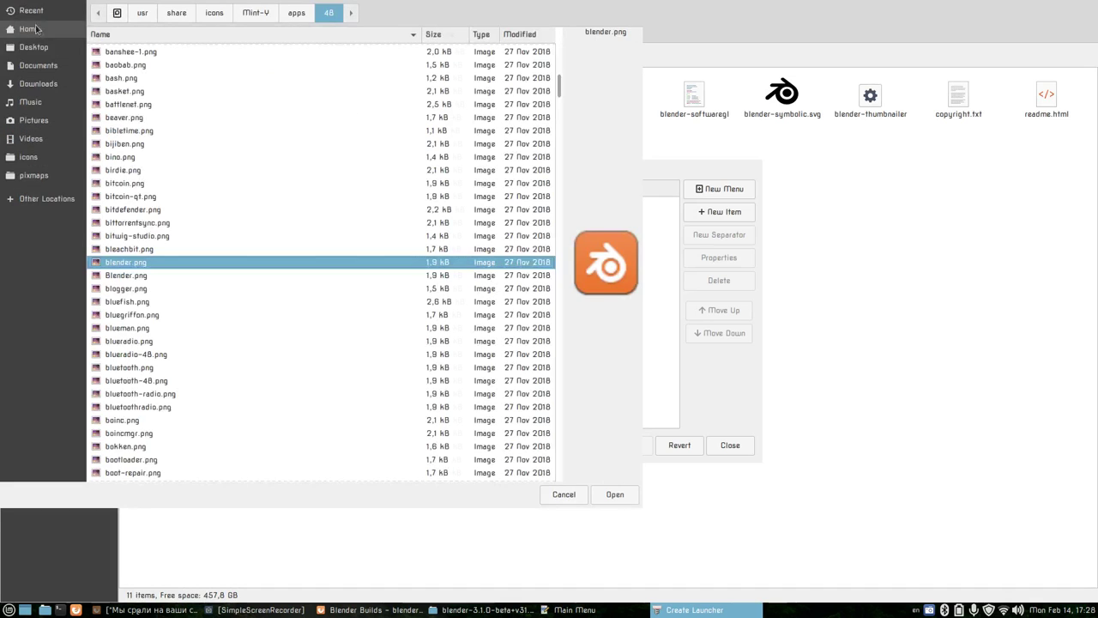
click(44, 83)
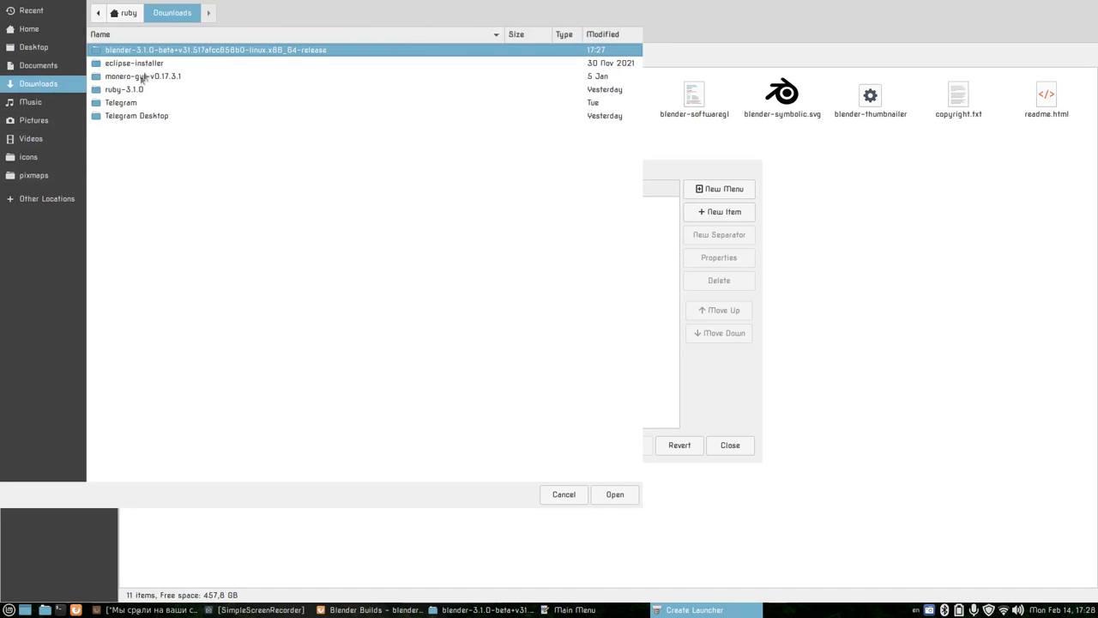
click(148, 34)
double_click(118, 115)
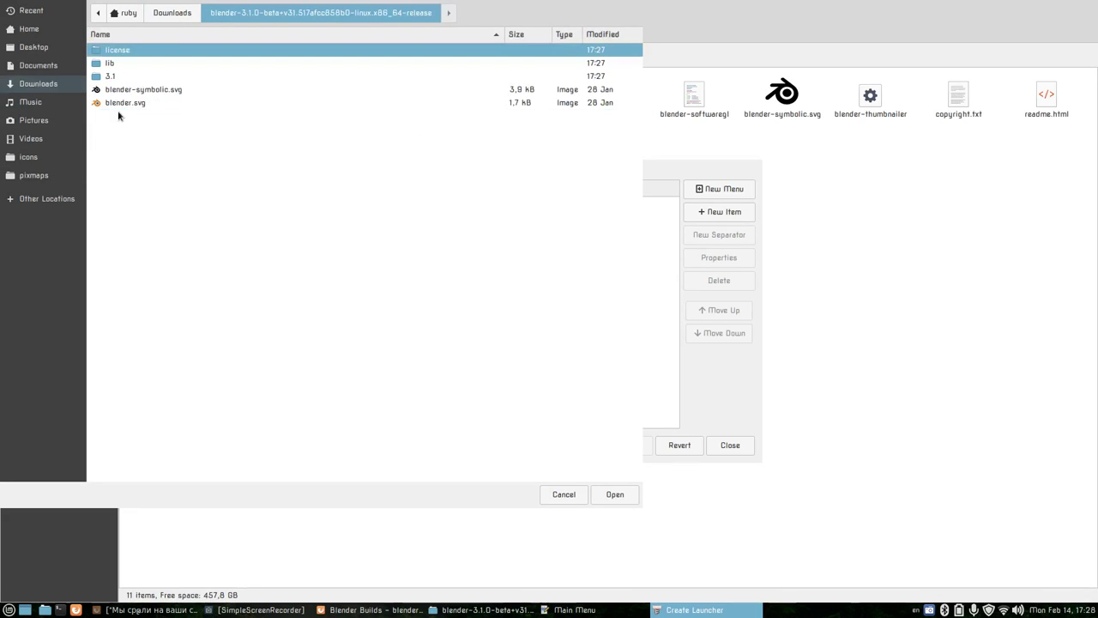
click(129, 89)
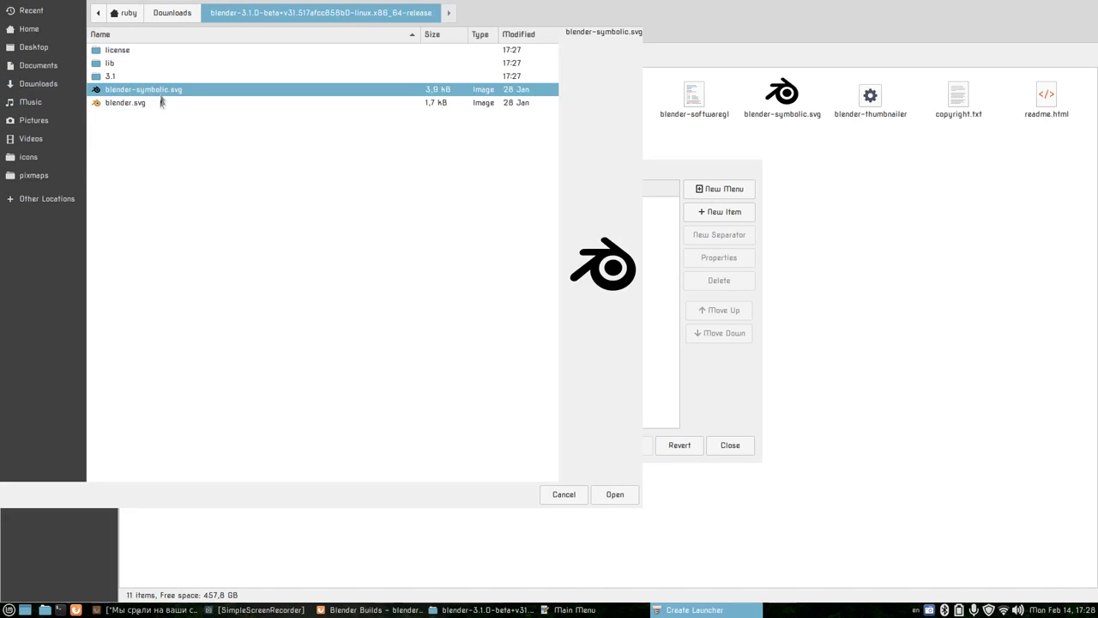
click(142, 104)
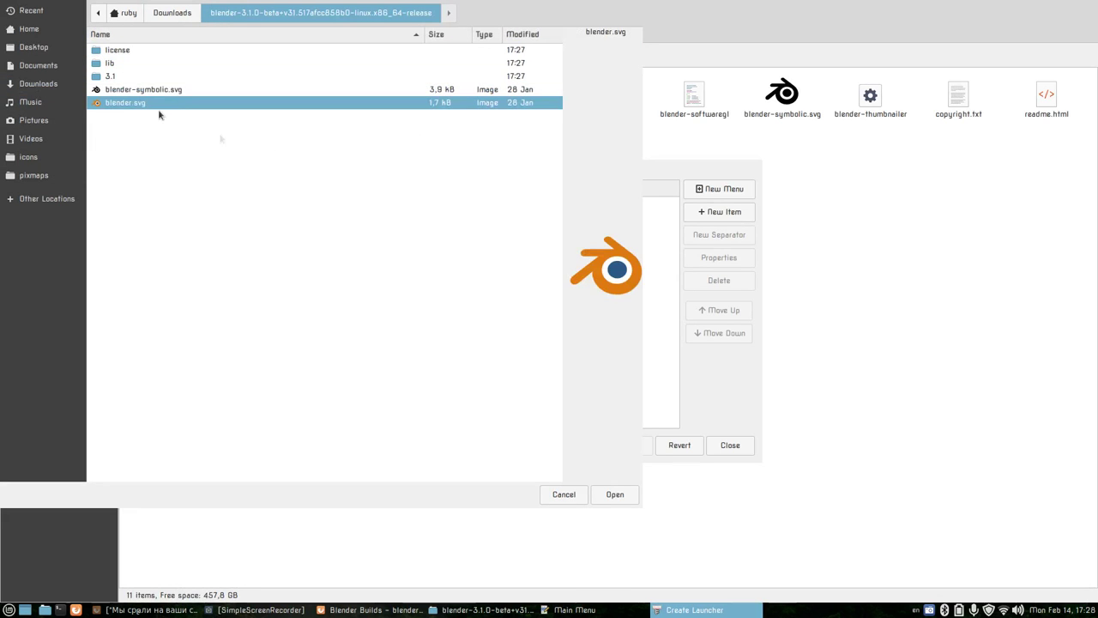
click(614, 494)
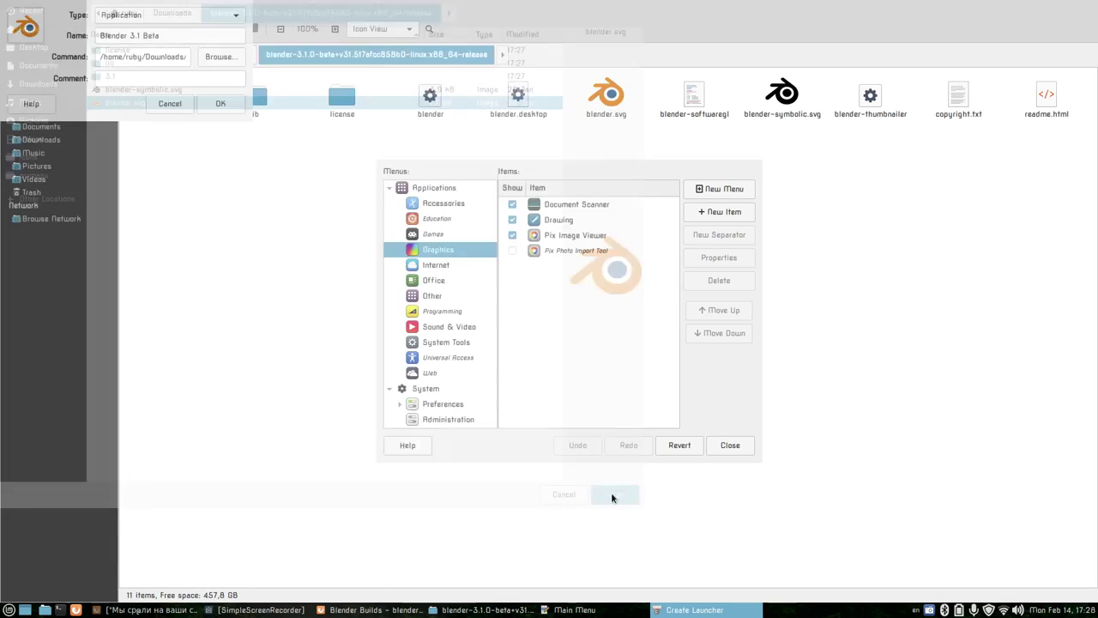
click(220, 103)
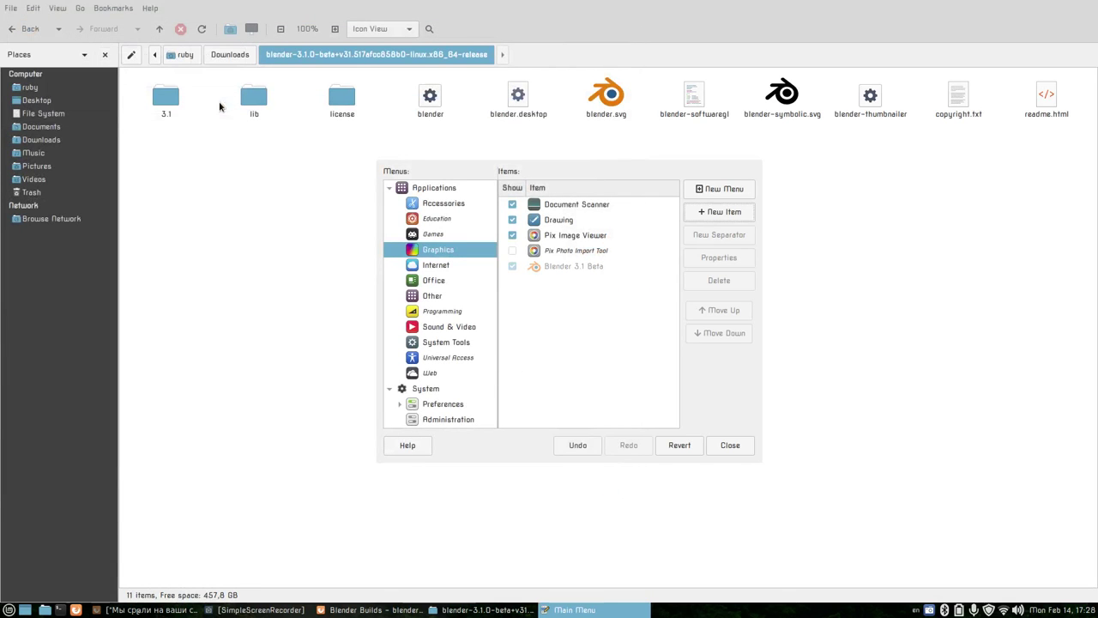
click(729, 445)
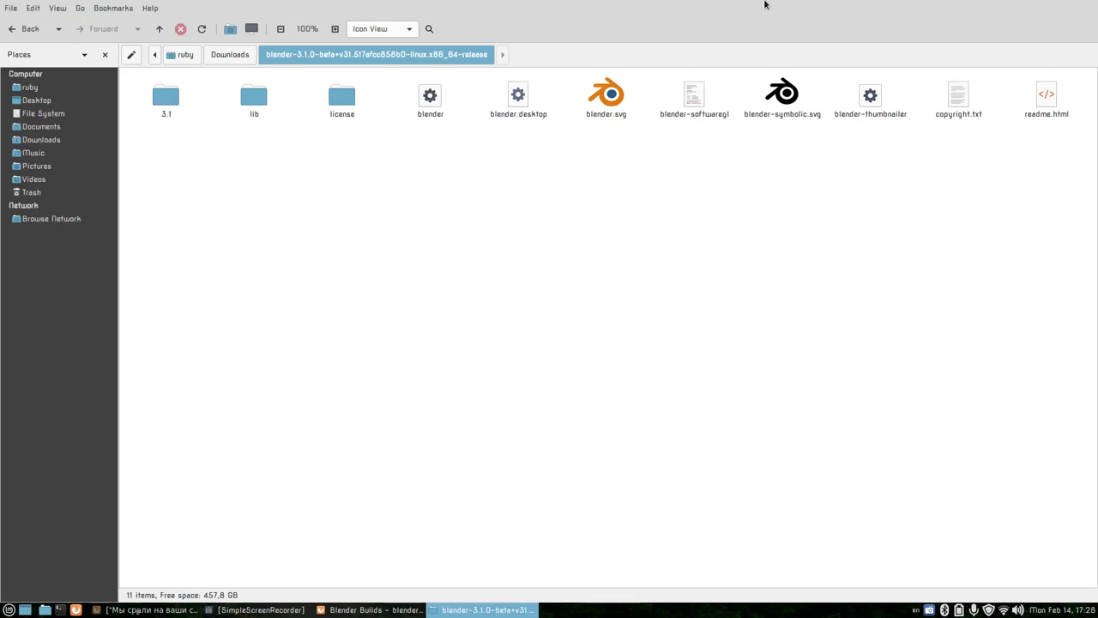
Close the file manager and browser windows and launch Blender 3.1 Beta from the Graphics category of the application menu.
key(ctrl+w)
key(ctrl+w)
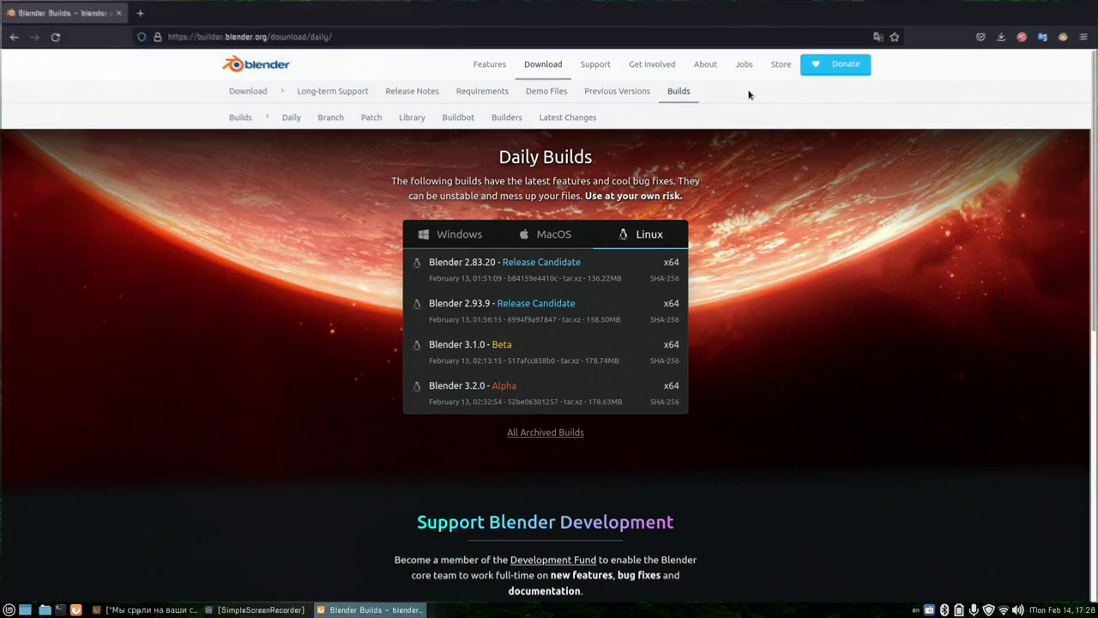
click(9, 609)
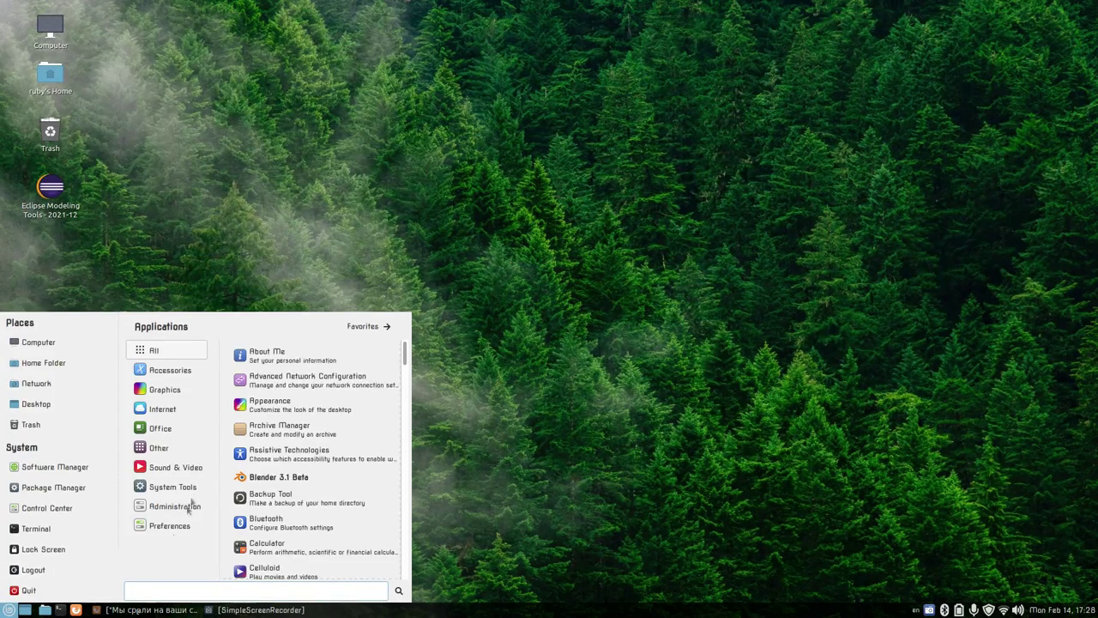
mouse_move(175, 391)
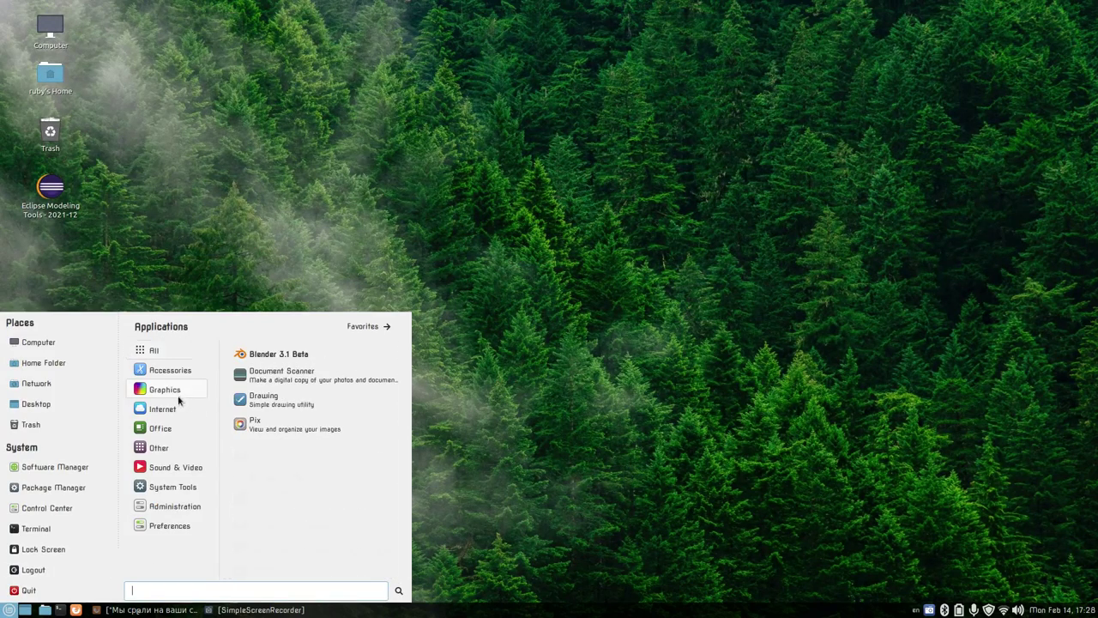
click(304, 355)
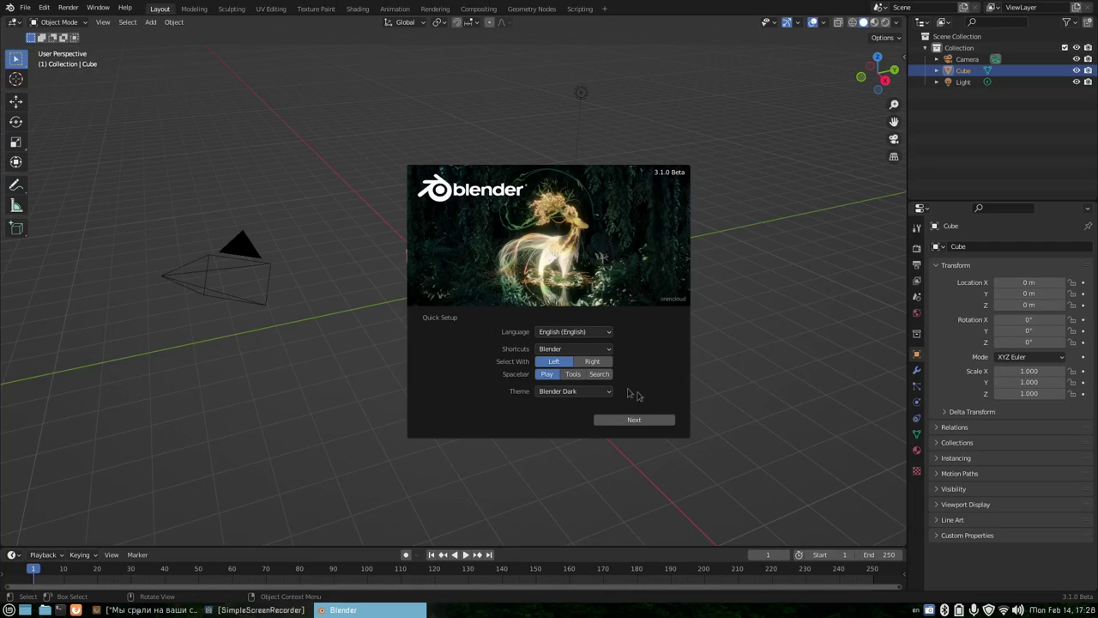
Set the Quick Setup theme to Deep Grey and proceed past the setup page.
click(601, 391)
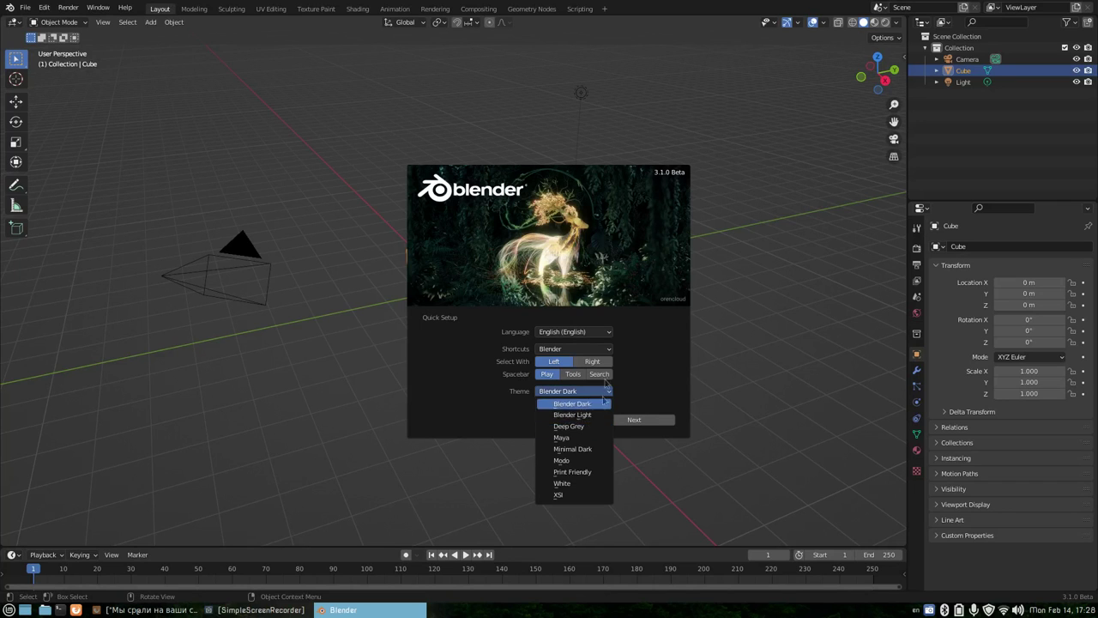
click(605, 402)
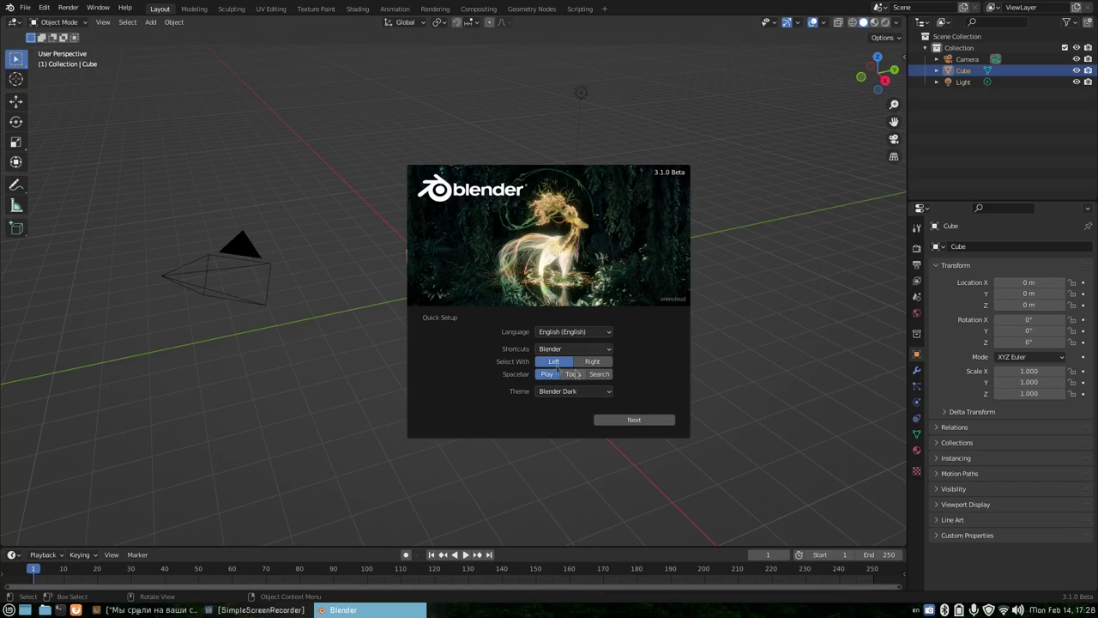
click(579, 393)
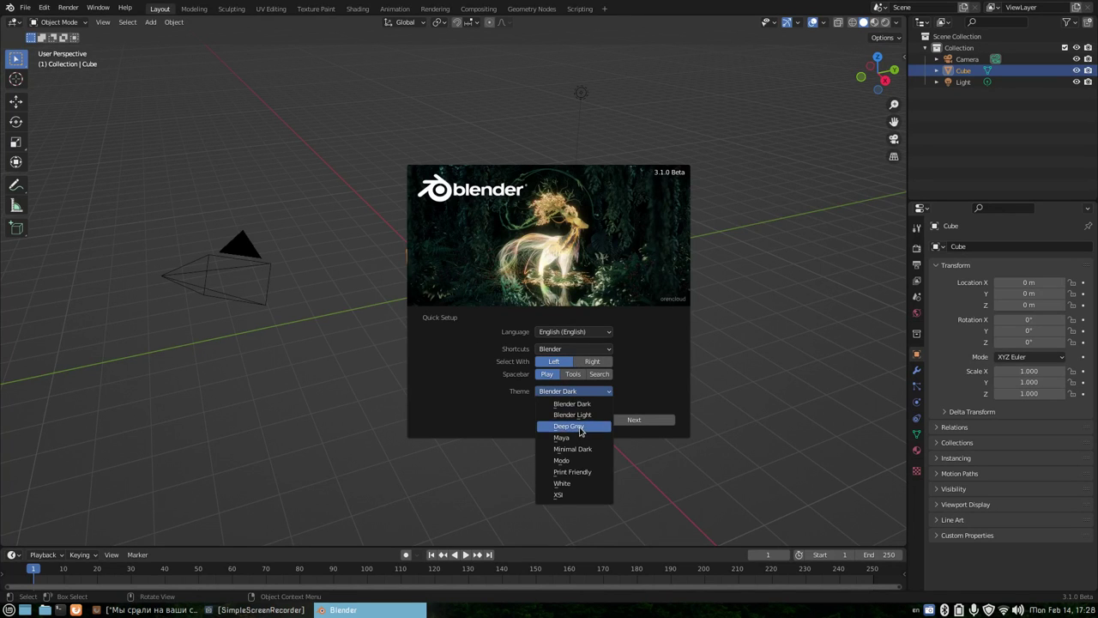
click(581, 429)
click(643, 419)
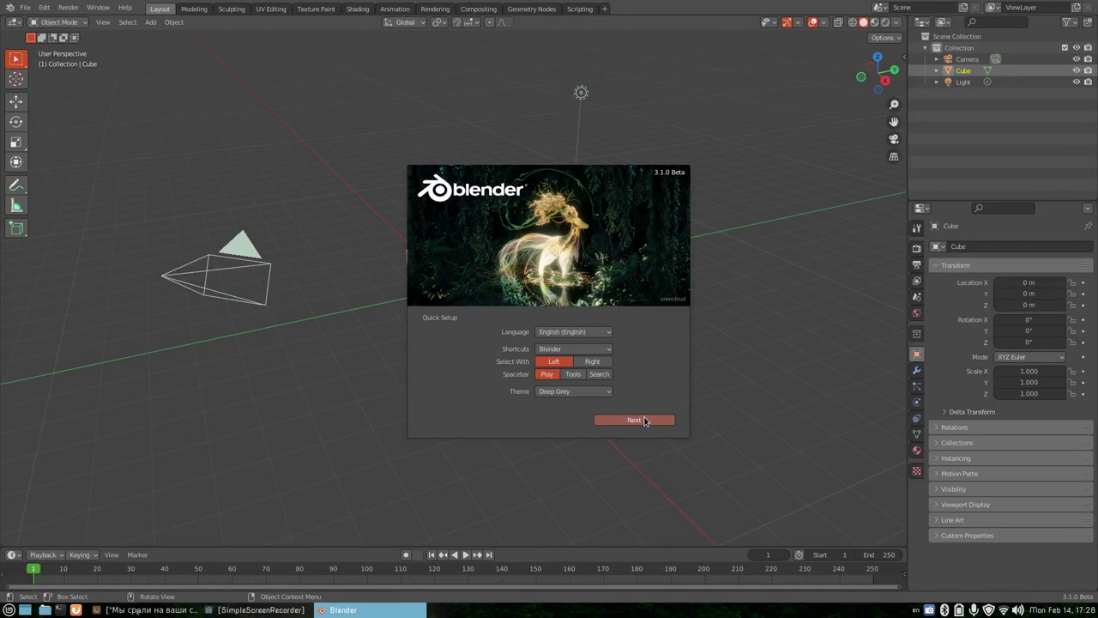
Delete all the default objects from the scene, including the cube, camera and light.
drag(380, 328, 554, 259)
key(a)
key(x)
click(508, 304)
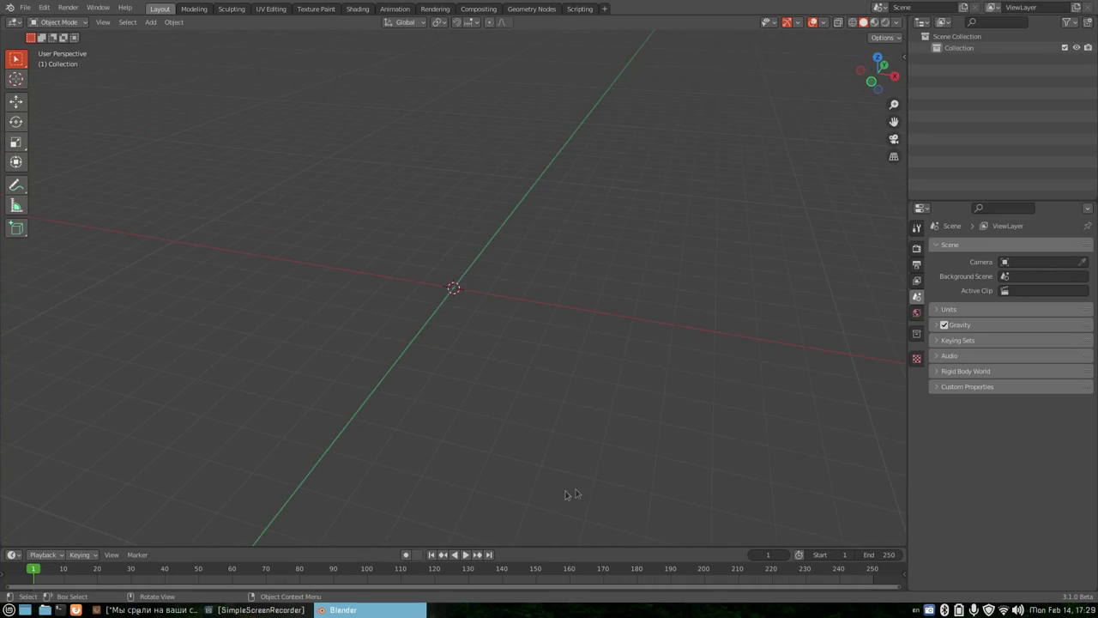